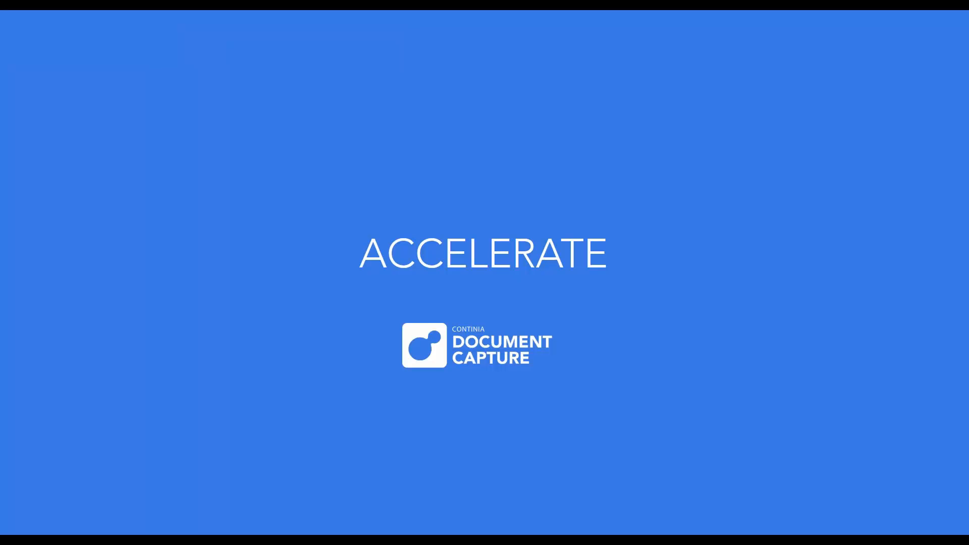
Switch to the remote desktop session and maximize both it and the Microsoft Dynamics NAV window
key("alt+Tab")
key("alt+Tab")
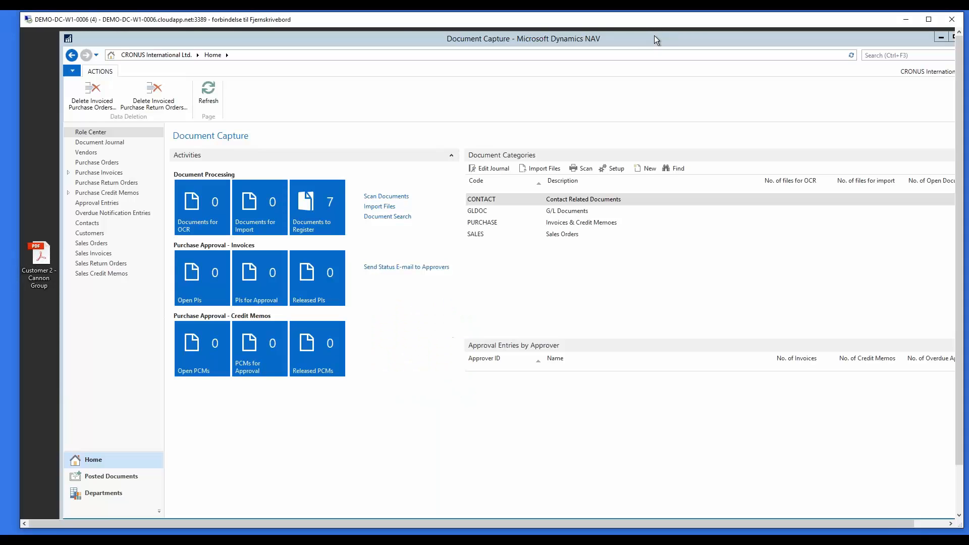
double_click(656, 19)
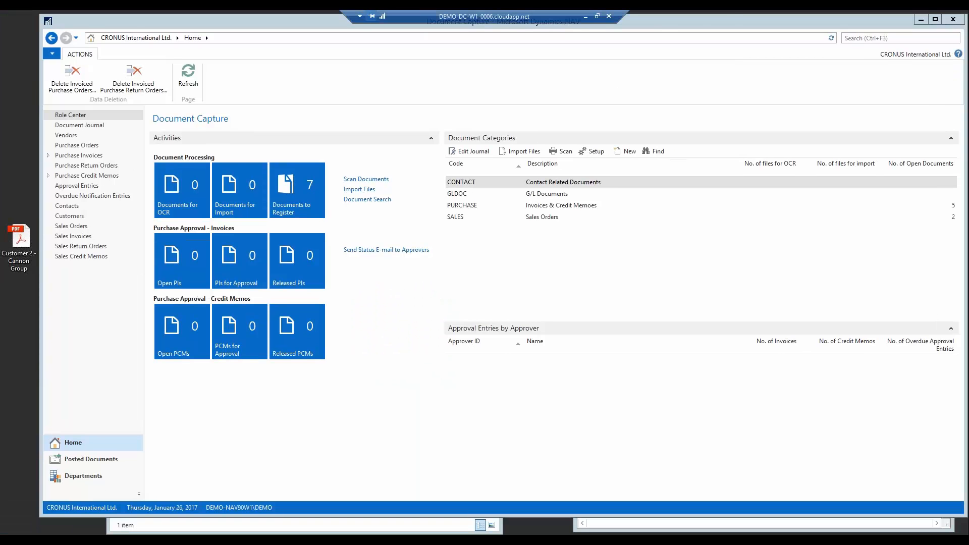
double_click(731, 17)
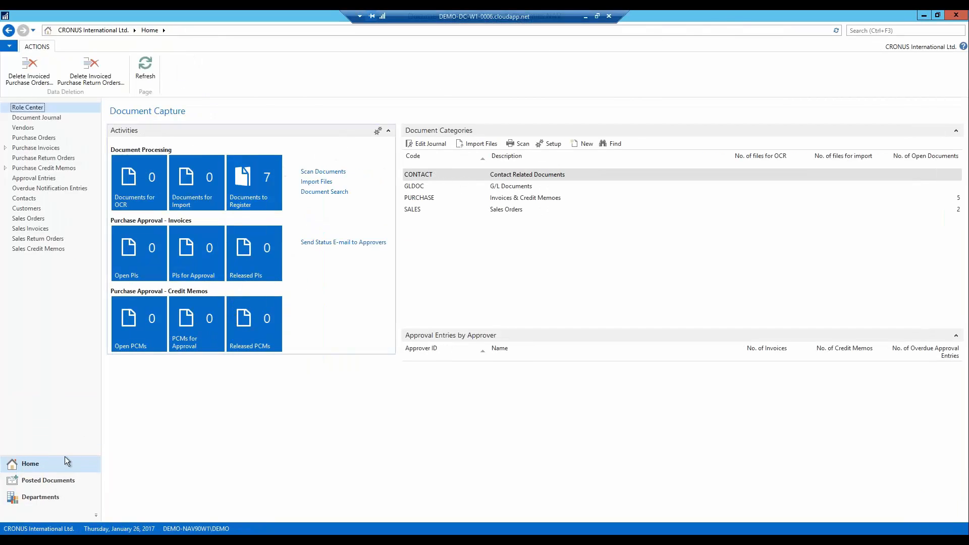
Open the Document Categories list in the Document Capture section of the administration department's application setup
left_click(56, 498)
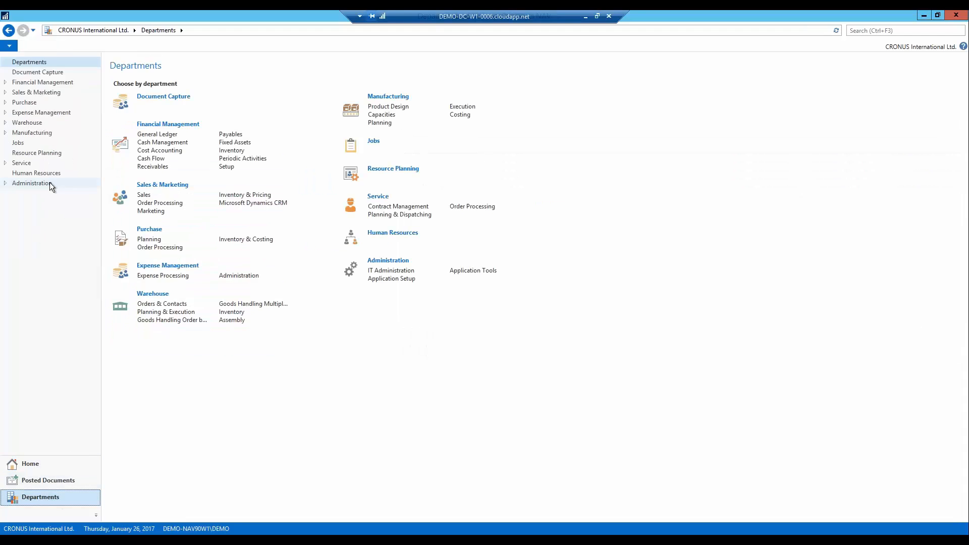
left_click(49, 183)
left_click(45, 202)
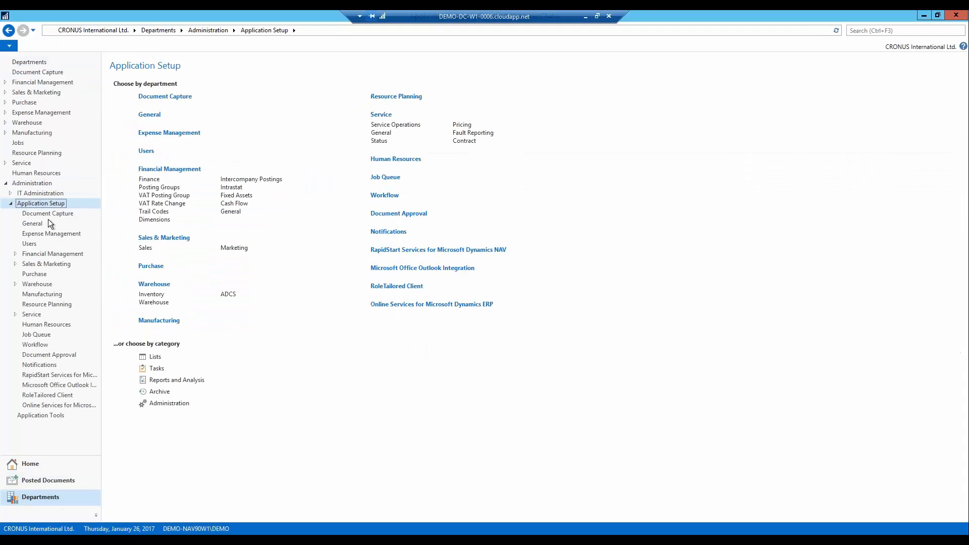
left_click(48, 214)
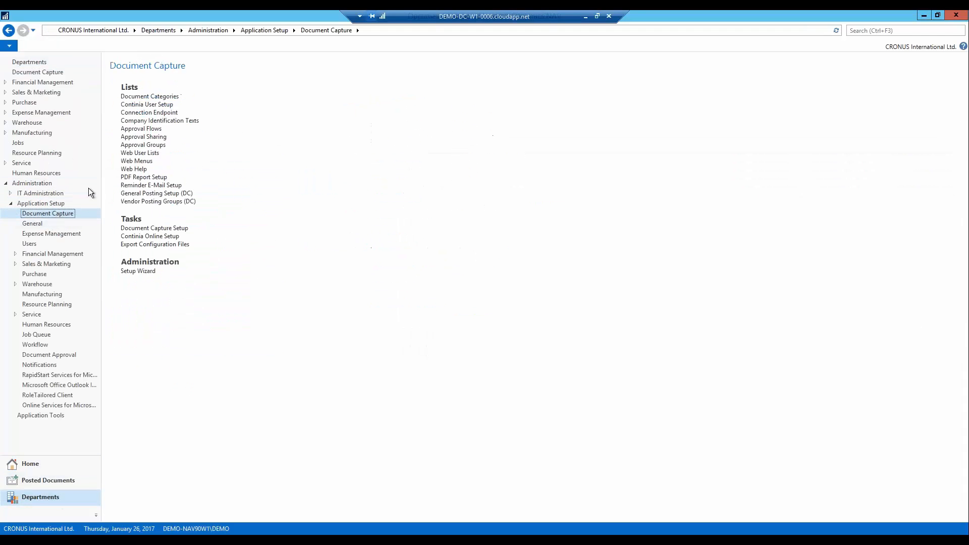
left_click(152, 98)
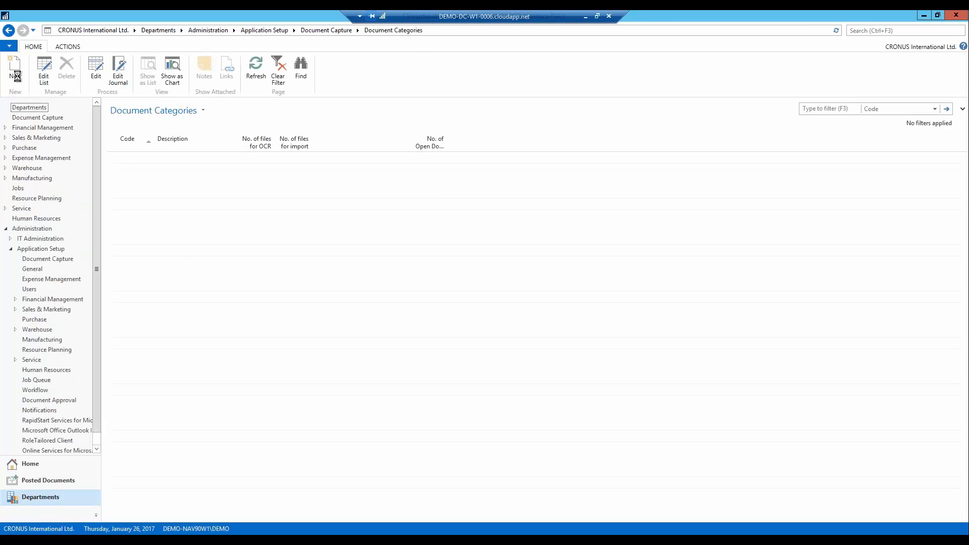
Create a new document category with the code CUSTOMER and the description "Customer documents"
left_click(16, 69)
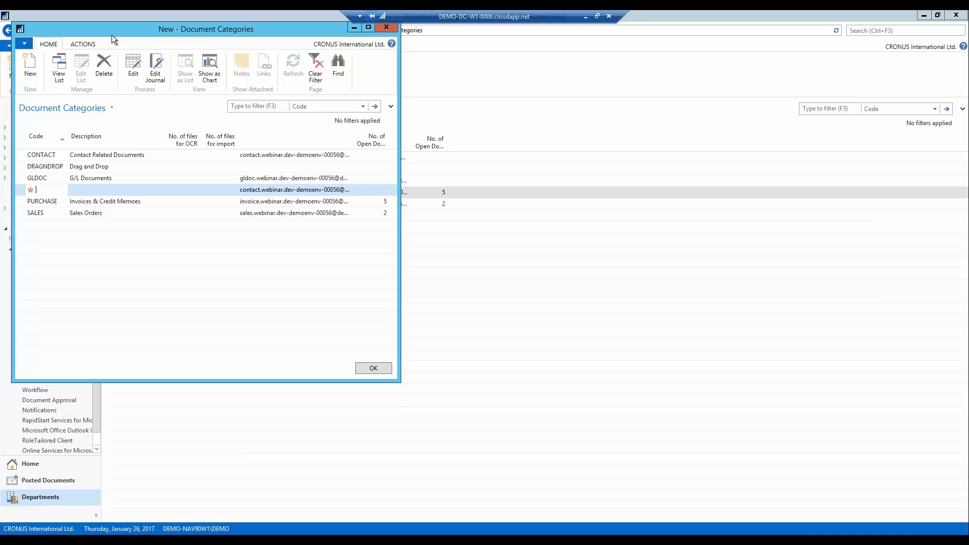
type("customer")
key("Tab")
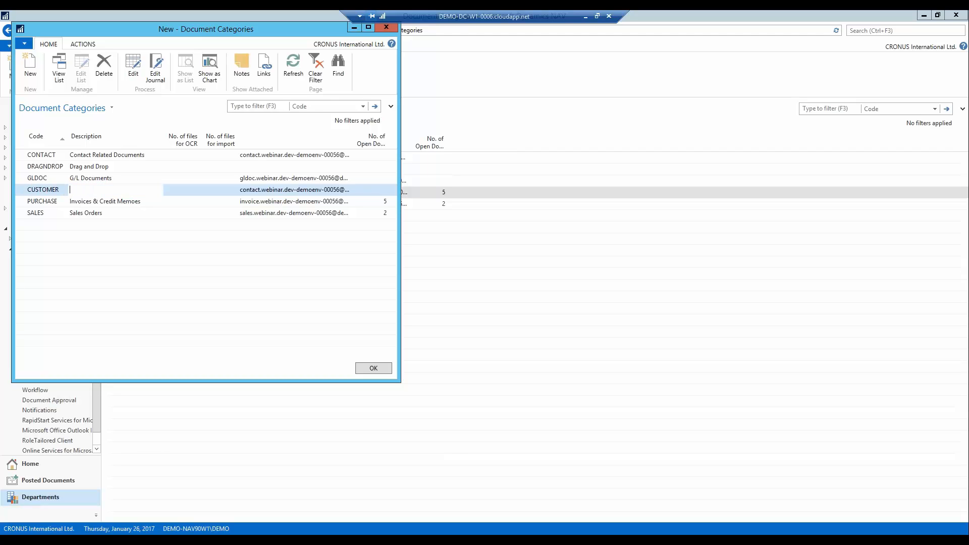
type("Customer documents")
key("Tab")
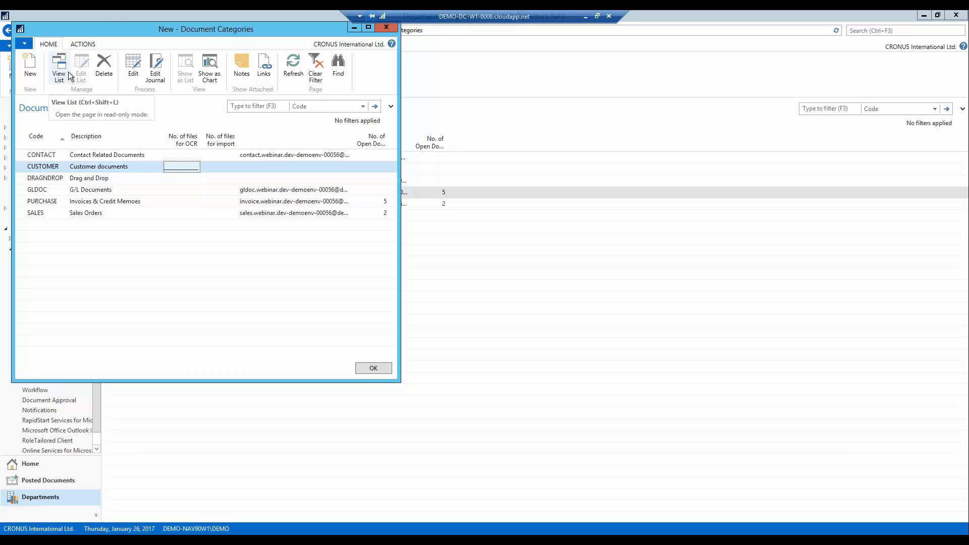
Open the CUSTOMER category's card for editing and set its source table to 18 (Customer)
left_click(135, 66)
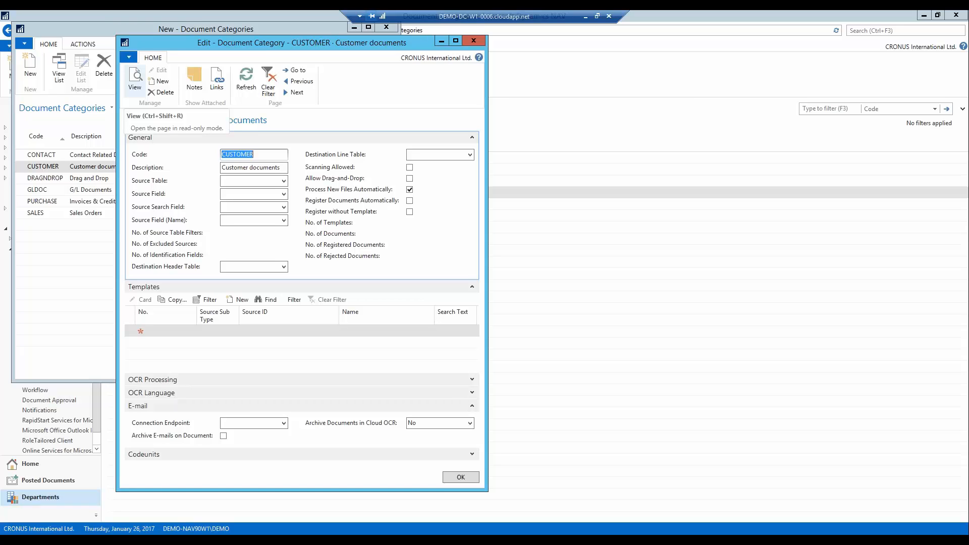
left_click(274, 181)
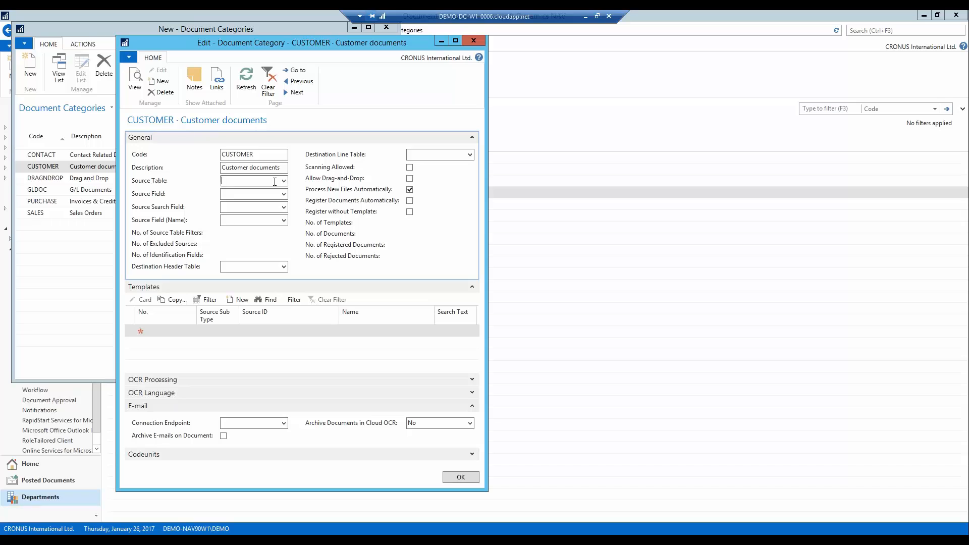
type("18")
key("Tab")
Set the CUSTOMER category's Source Field (Name) to the Name field
key("Tab")
key("Tab")
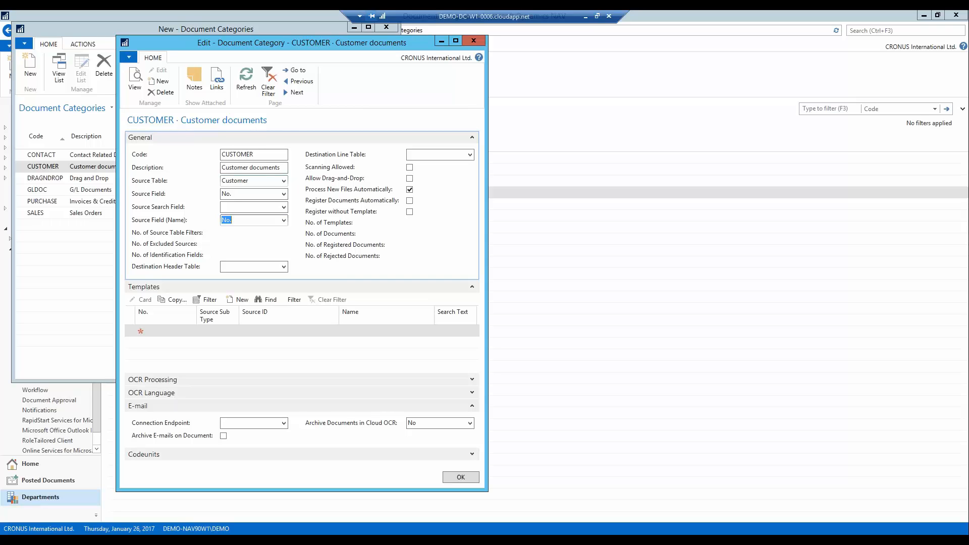
key("F4")
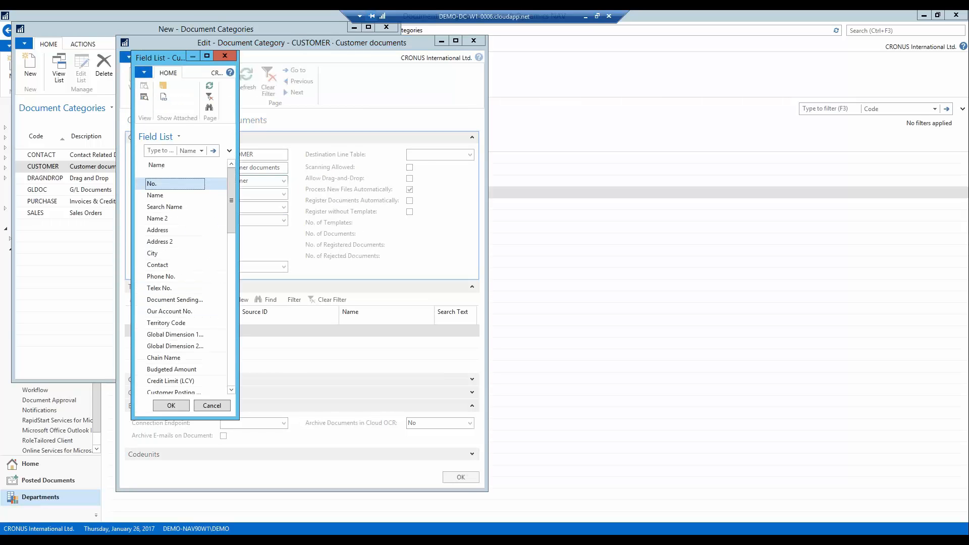
key("Down")
key("Return")
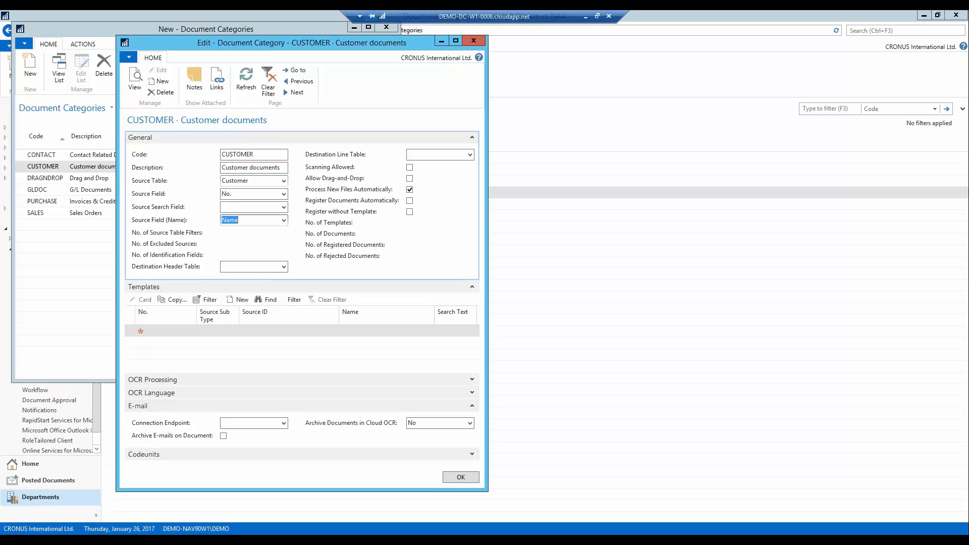
Open the CUSTOMER category's identification fields and add the Name and Address fields
left_click(261, 257)
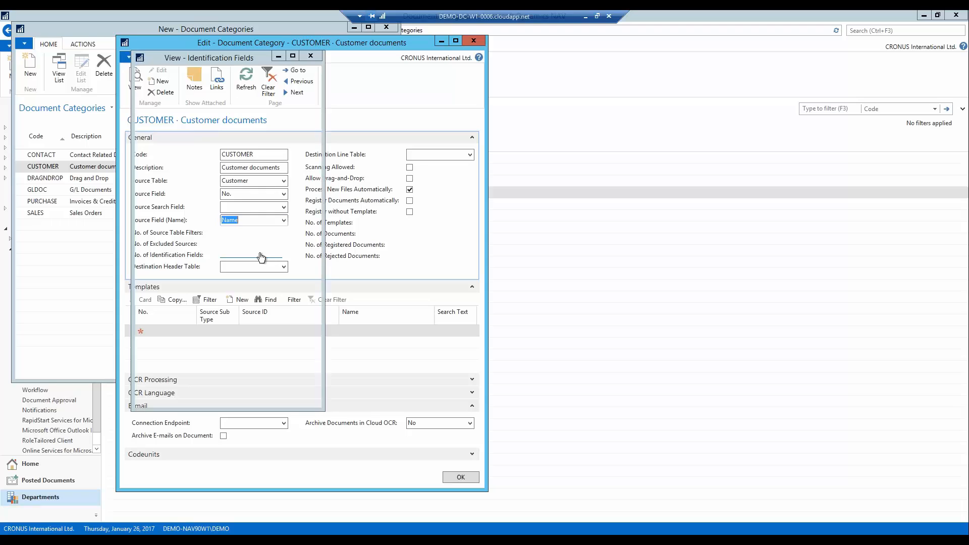
left_click(151, 95)
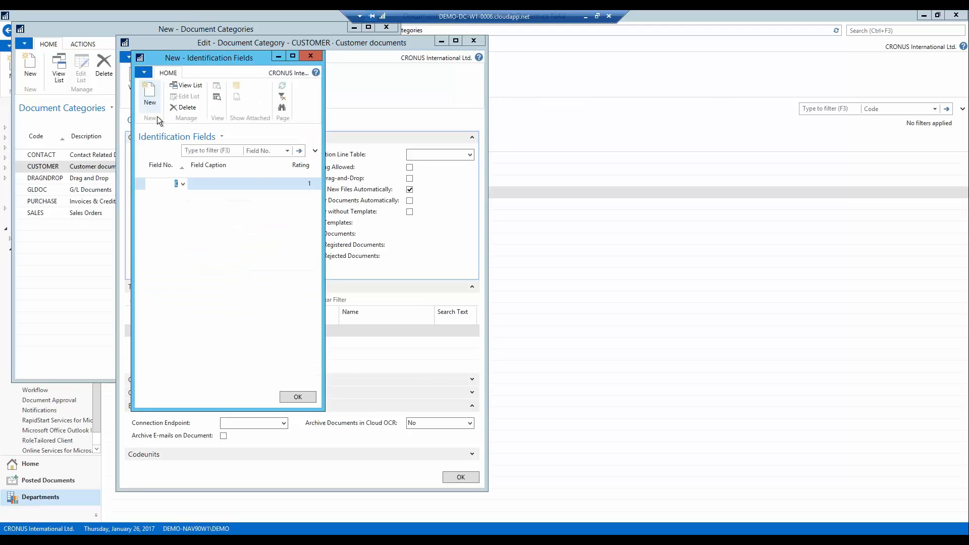
left_click(183, 185)
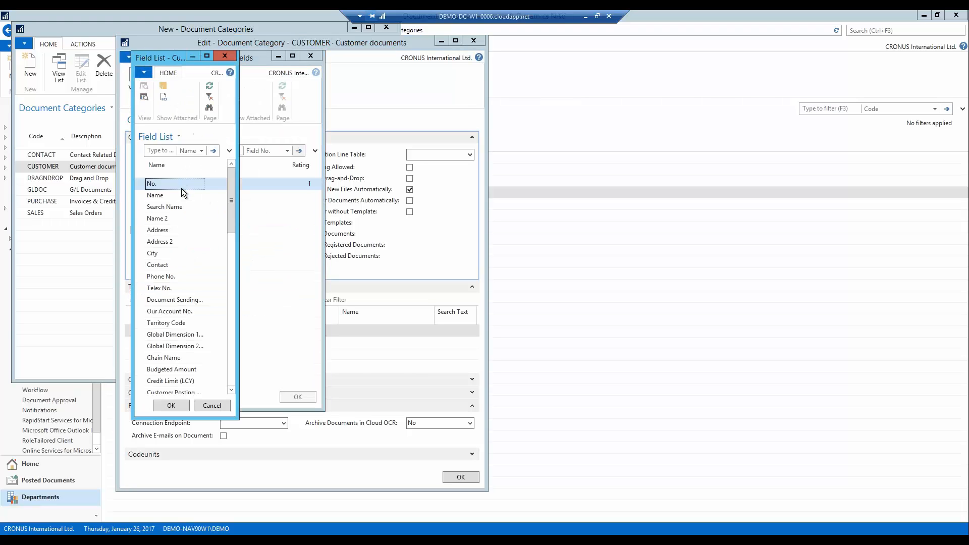
left_click(177, 197)
left_click(171, 405)
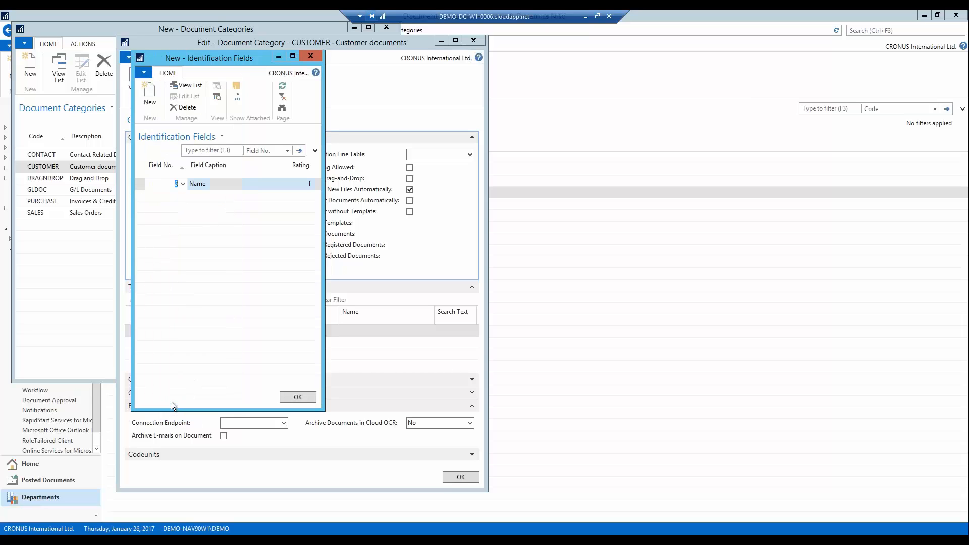
left_click(184, 196)
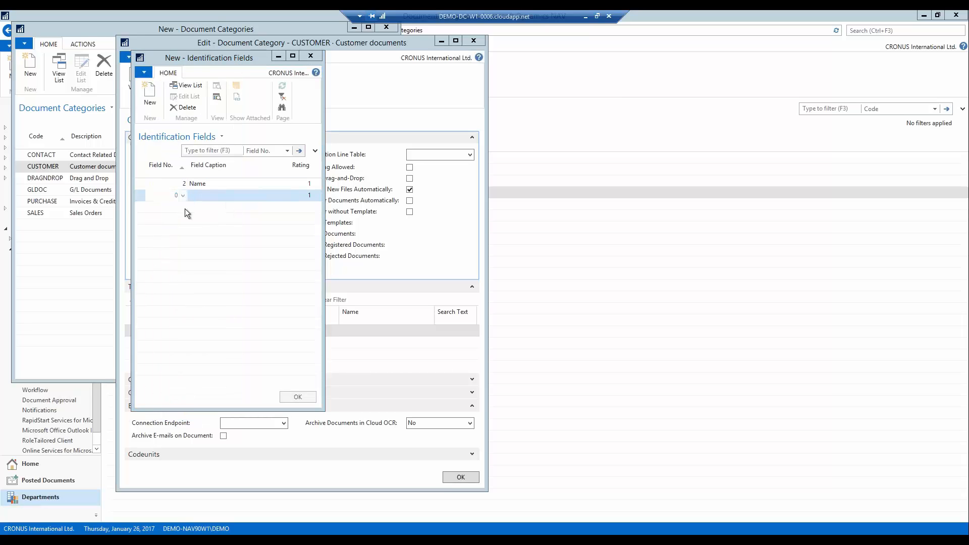
left_click(169, 231)
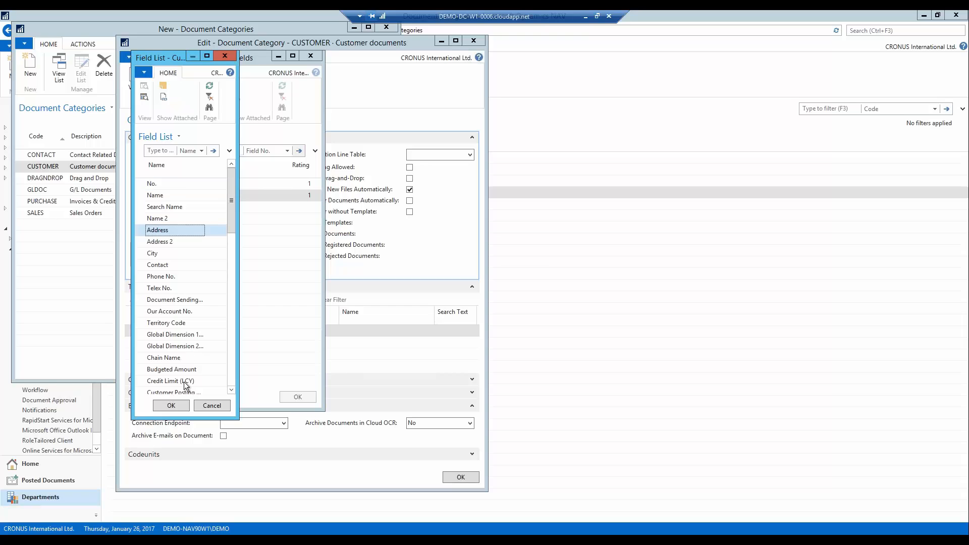
left_click(179, 405)
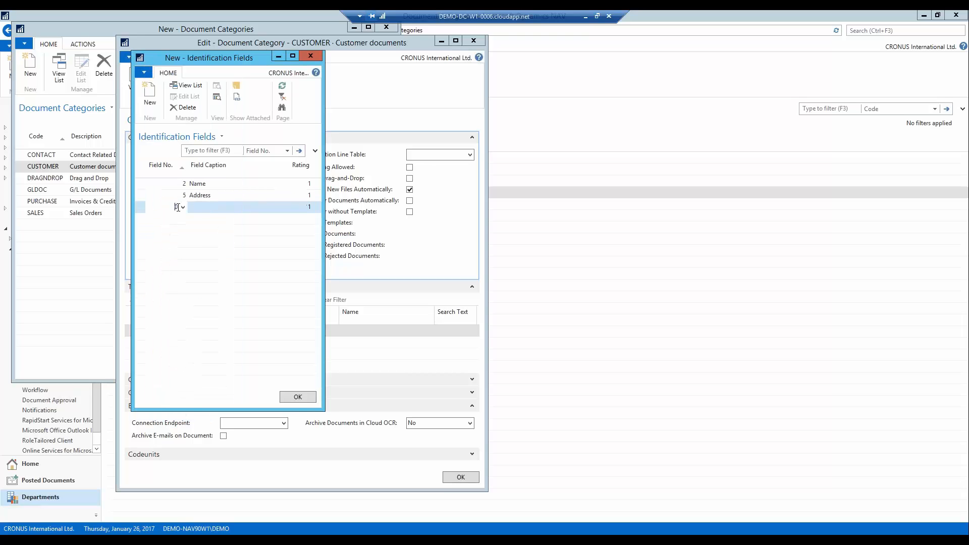
Add the City and Phone No. fields to the category's identification fields
left_click(184, 207)
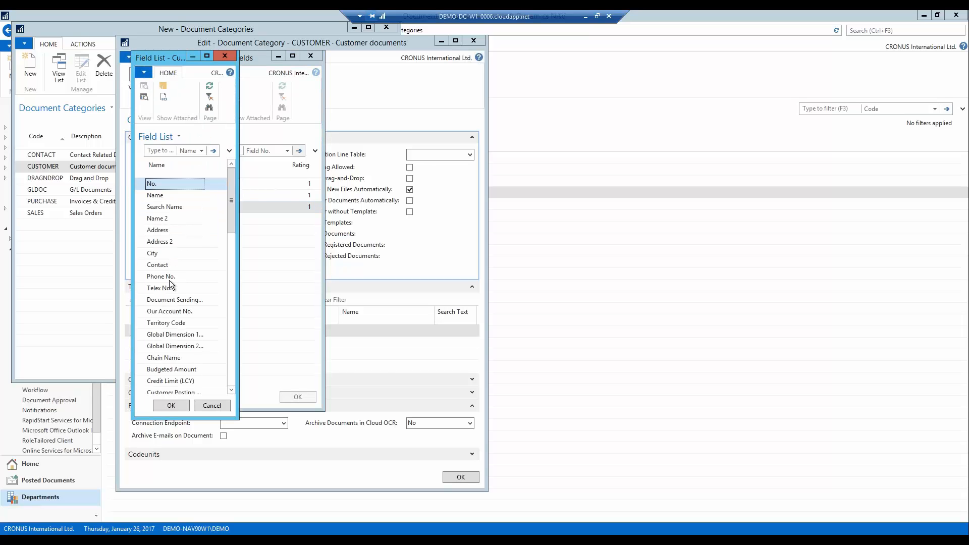
left_click(162, 253)
left_click(180, 405)
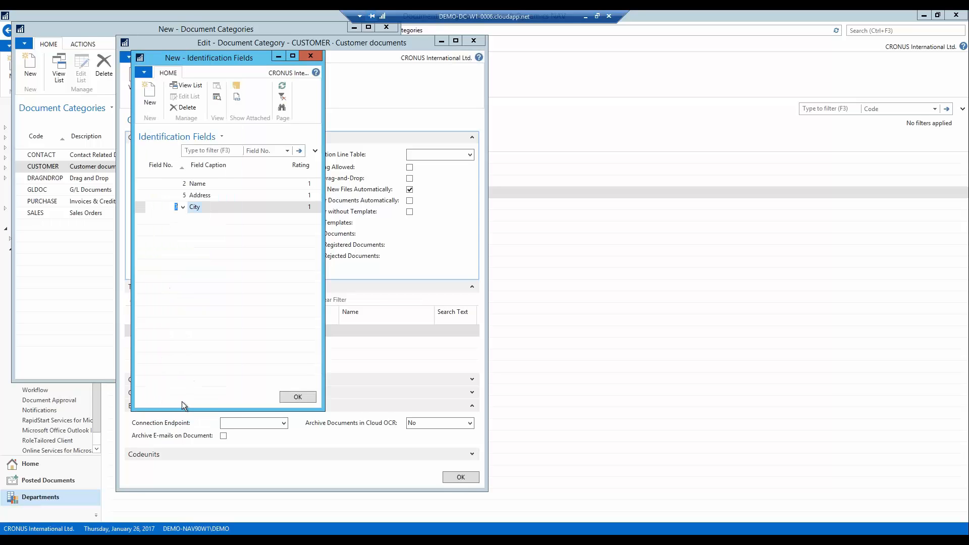
left_click(177, 226)
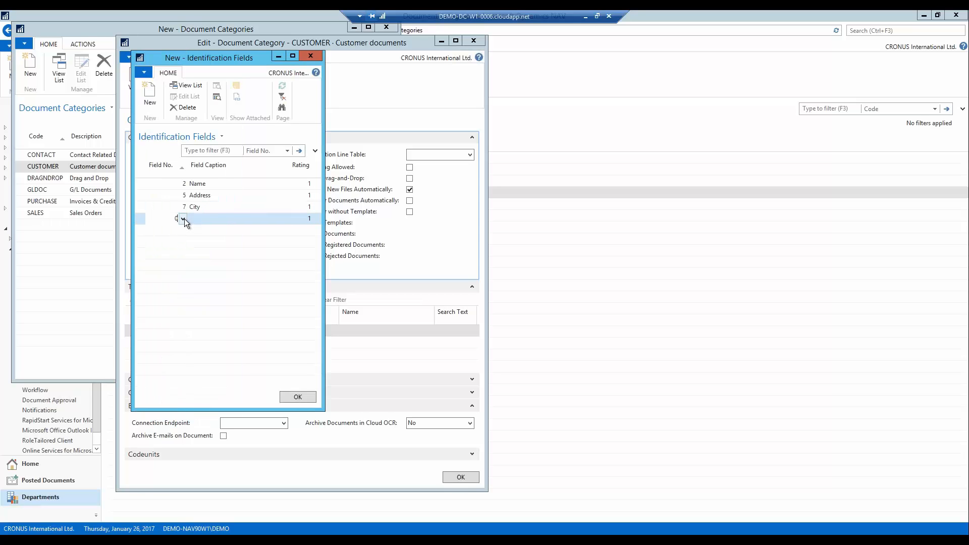
left_click(183, 218)
left_click(173, 277)
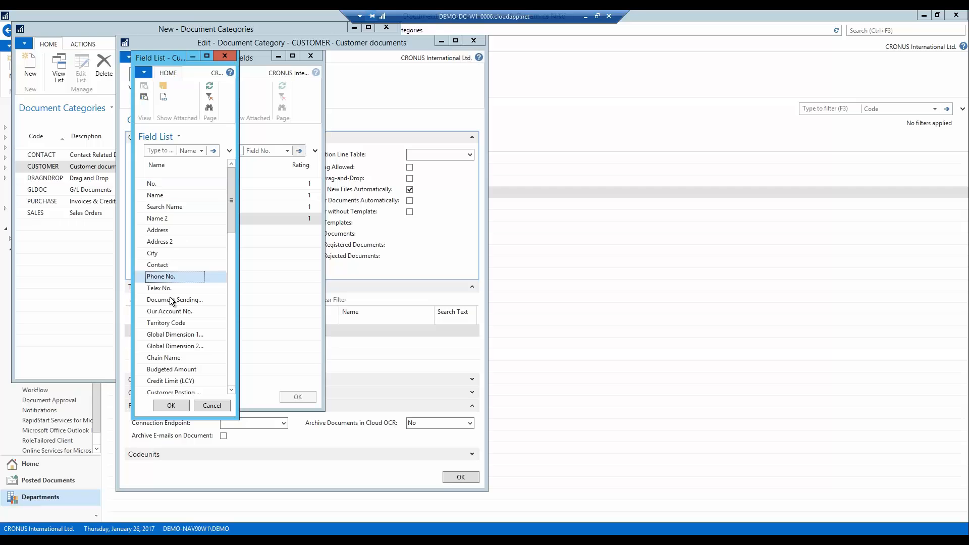
left_click(183, 401)
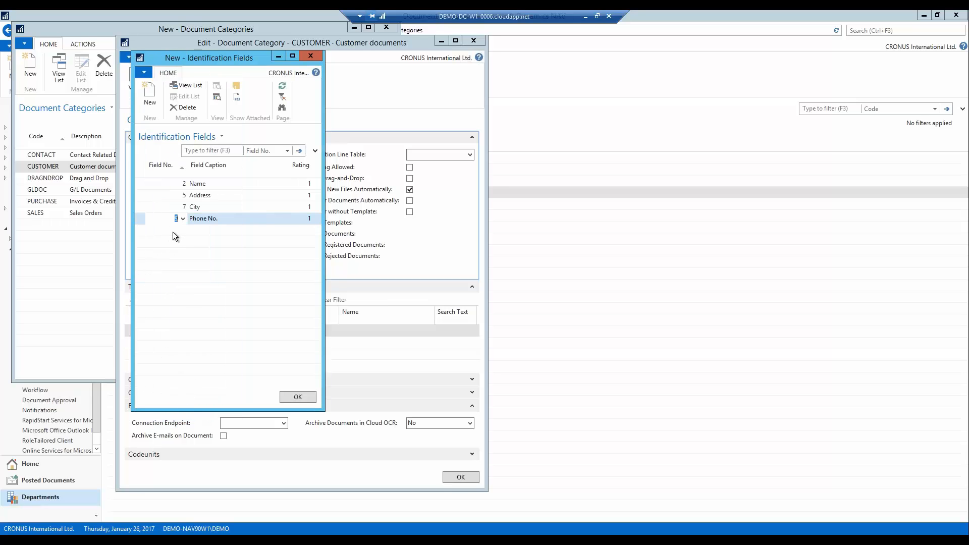
Filter the field list by "vat" and add VAT Registration No. as an identification field
left_click(172, 231)
left_click(183, 232)
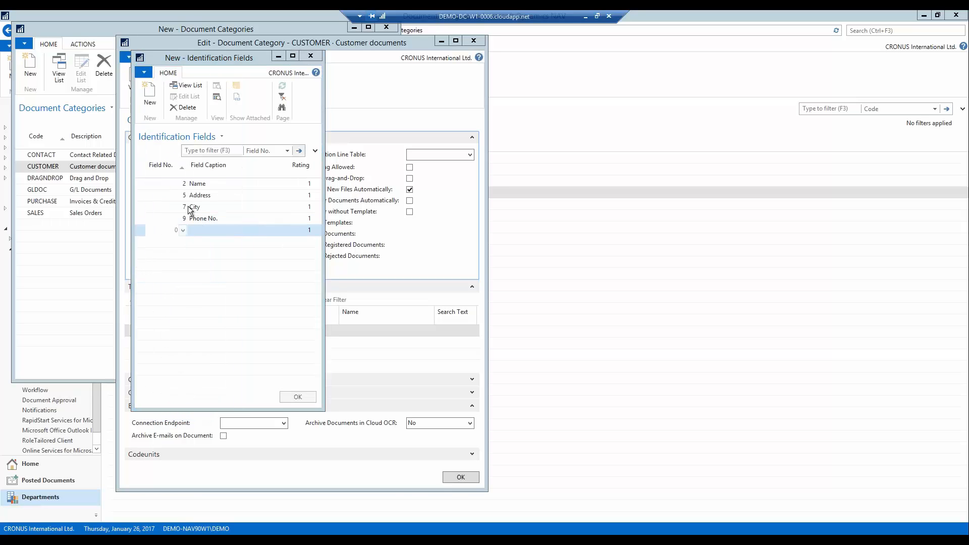
type("Vat")
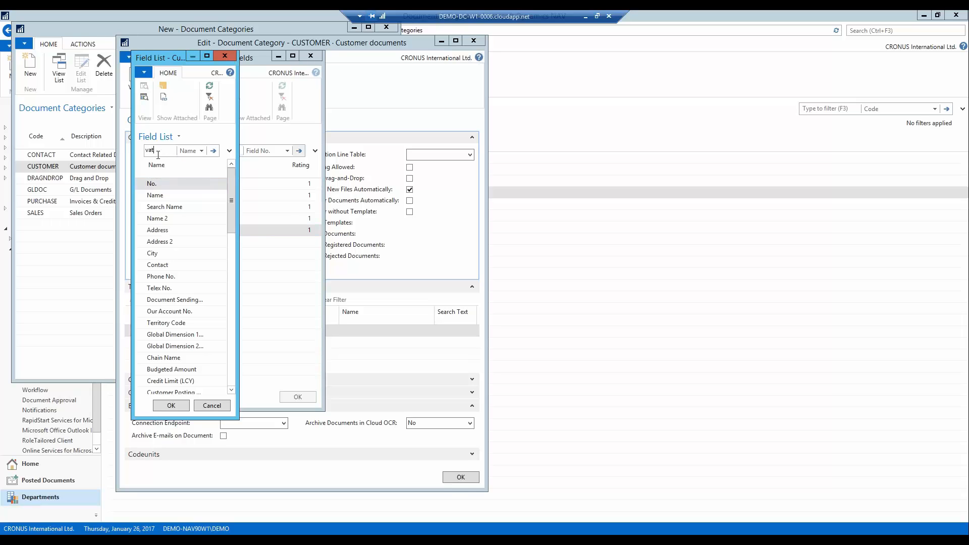
left_click(156, 196)
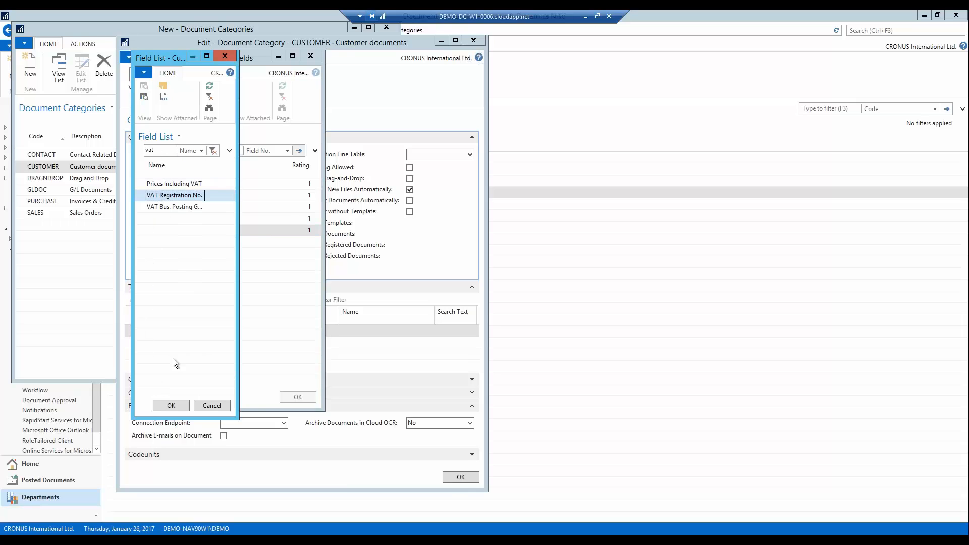
left_click(176, 407)
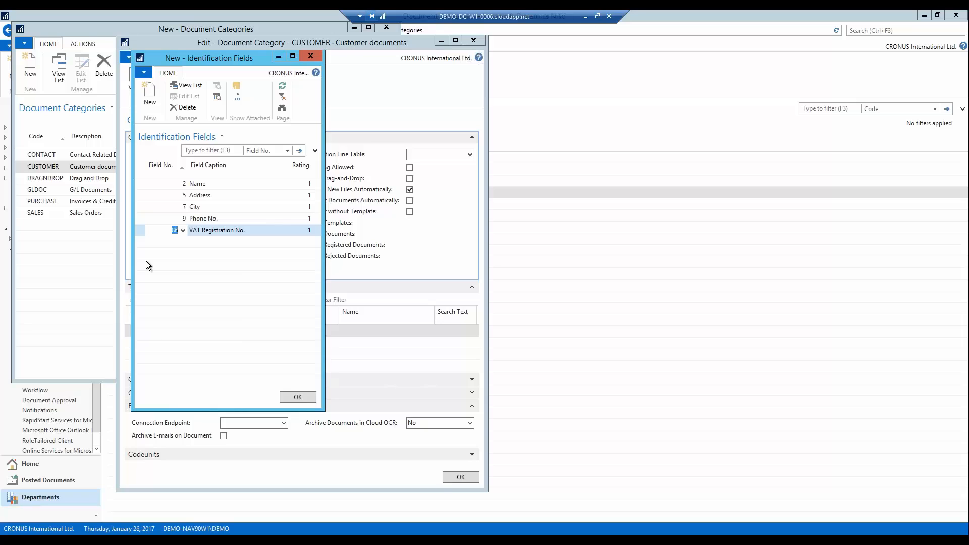
Filter the field list by "e-" and add E-Mail as an identification field
left_click(165, 242)
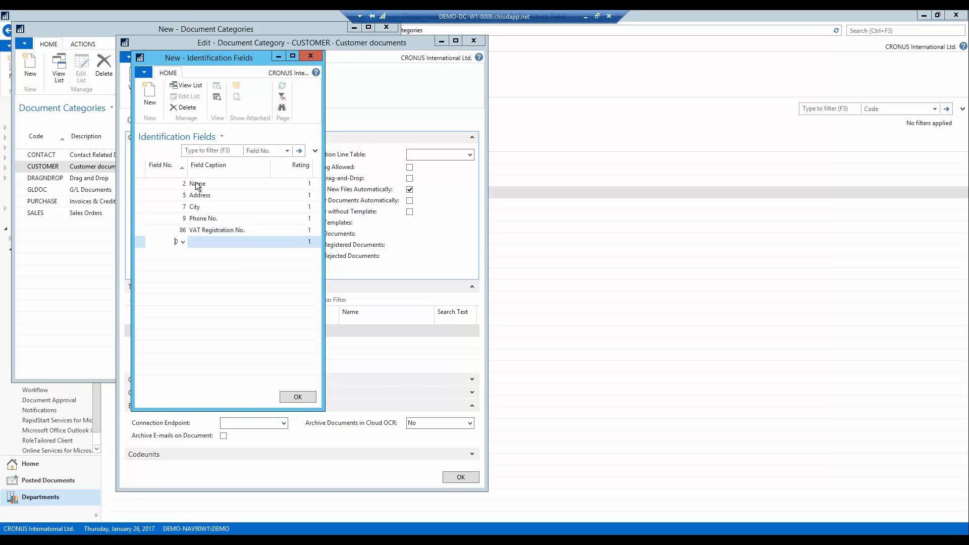
left_click(184, 242)
left_click(166, 154)
type("e-")
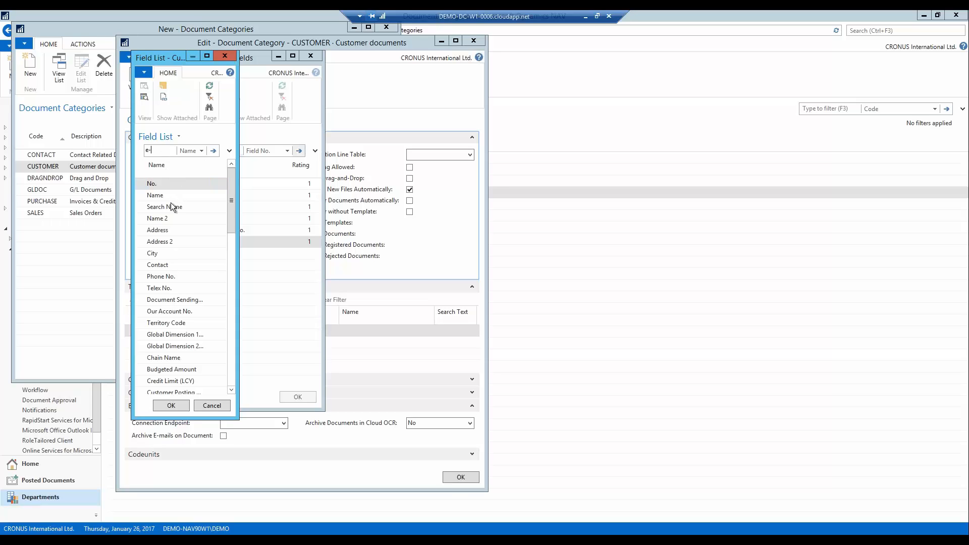
key("Return")
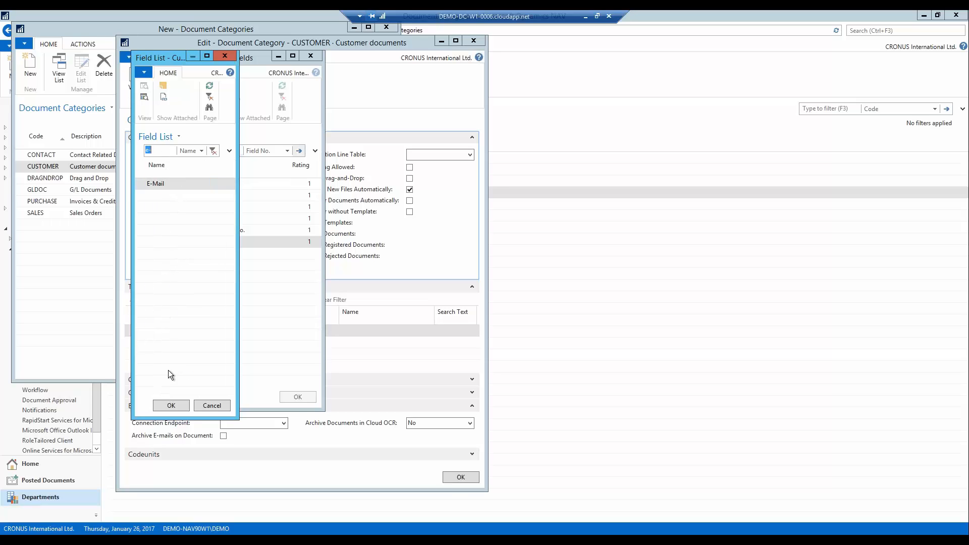
double_click(153, 185)
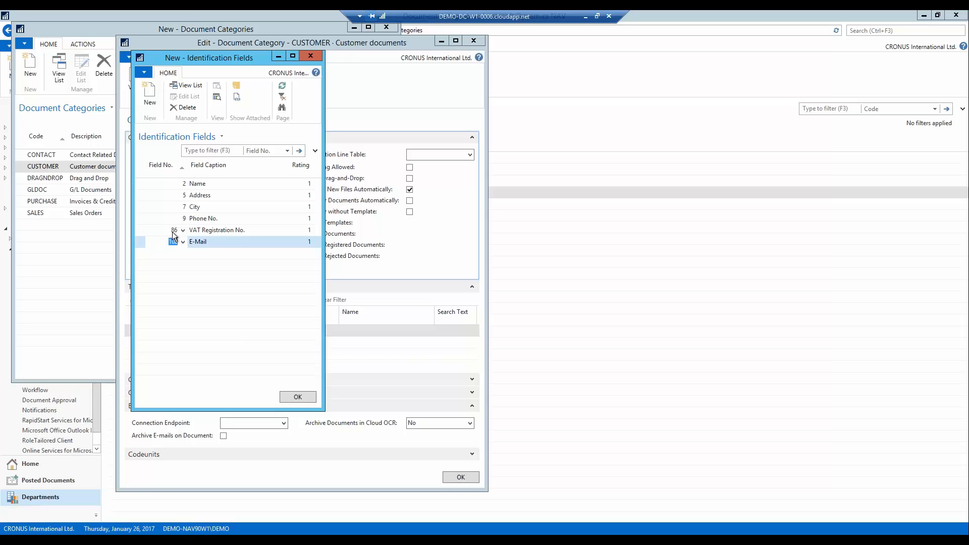
Set the VAT Registration No. identification field's rating to 5 and allow scanning for the CUSTOMER category
left_click(266, 231)
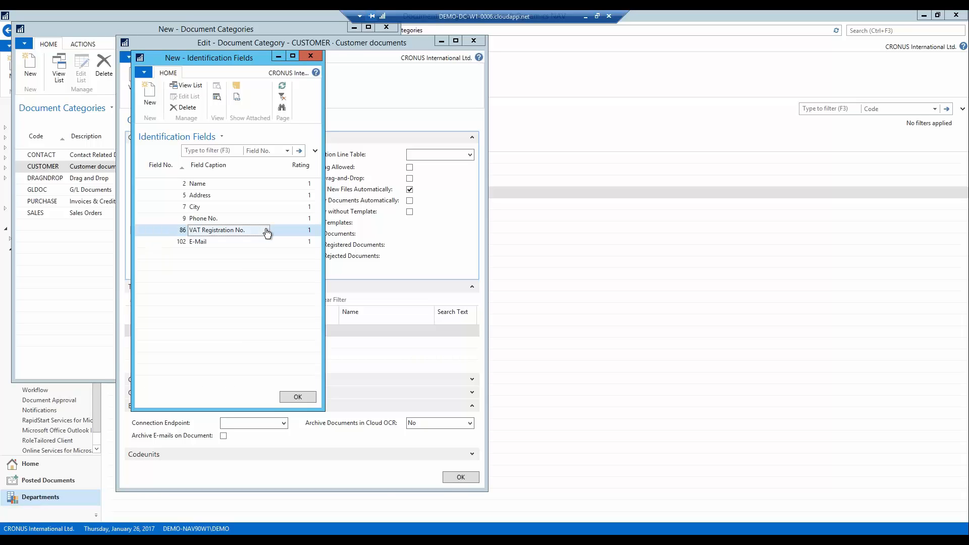
key("Tab")
type("5")
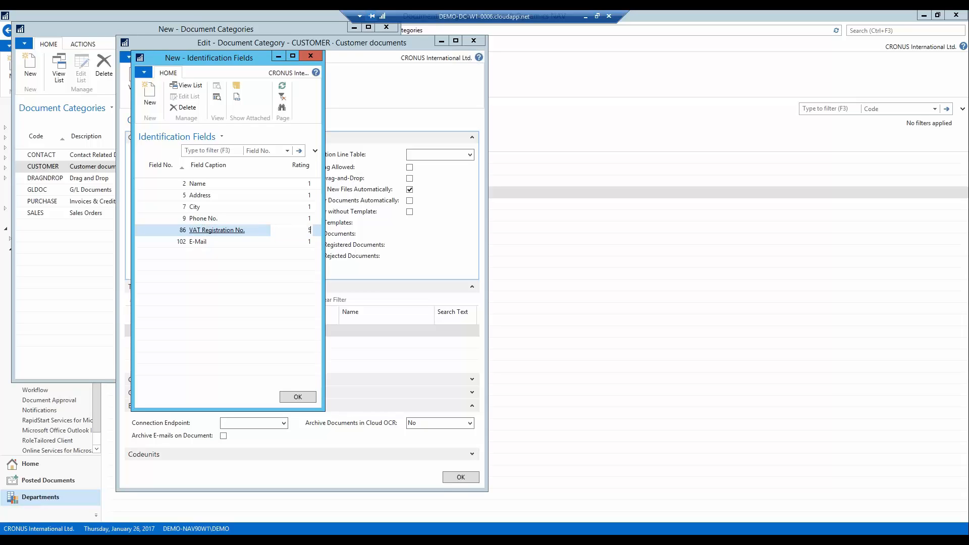
key("shift+Tab")
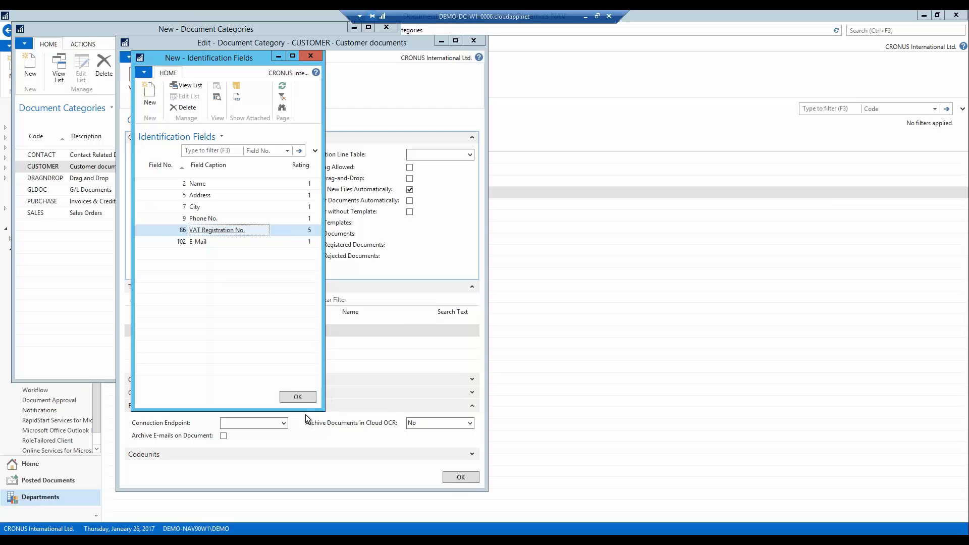
left_click(305, 398)
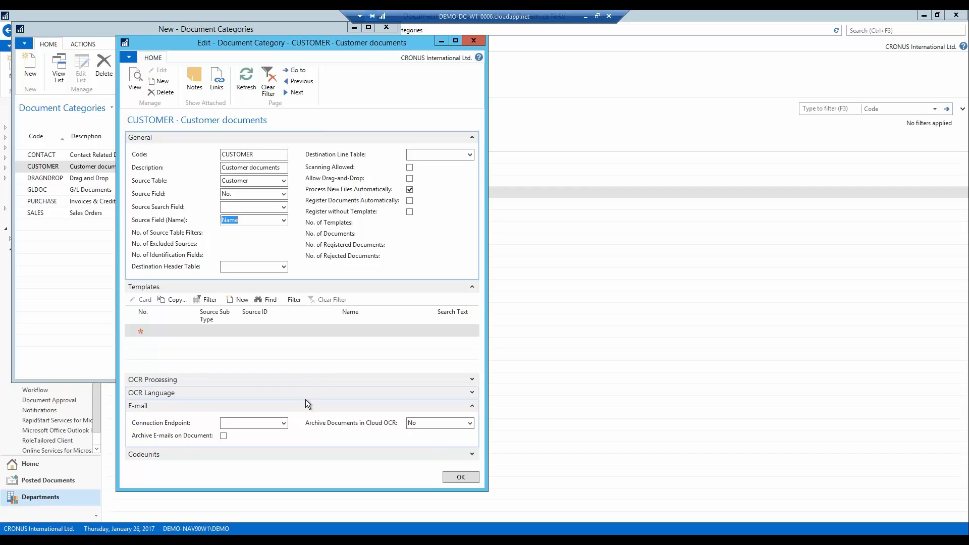
left_click(410, 167)
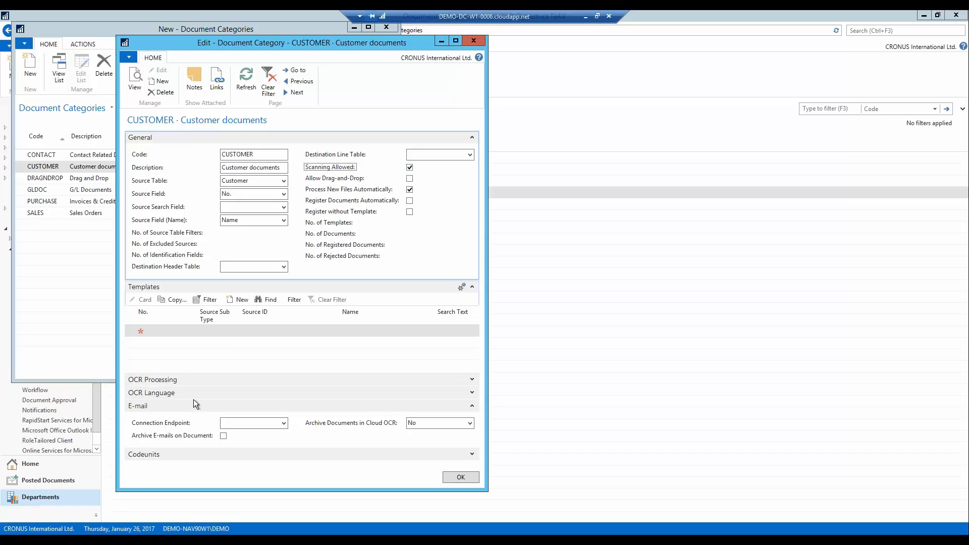
Create a new connection endpoint with the code CUSTOMER from the category's e-mail settings
left_click(238, 421)
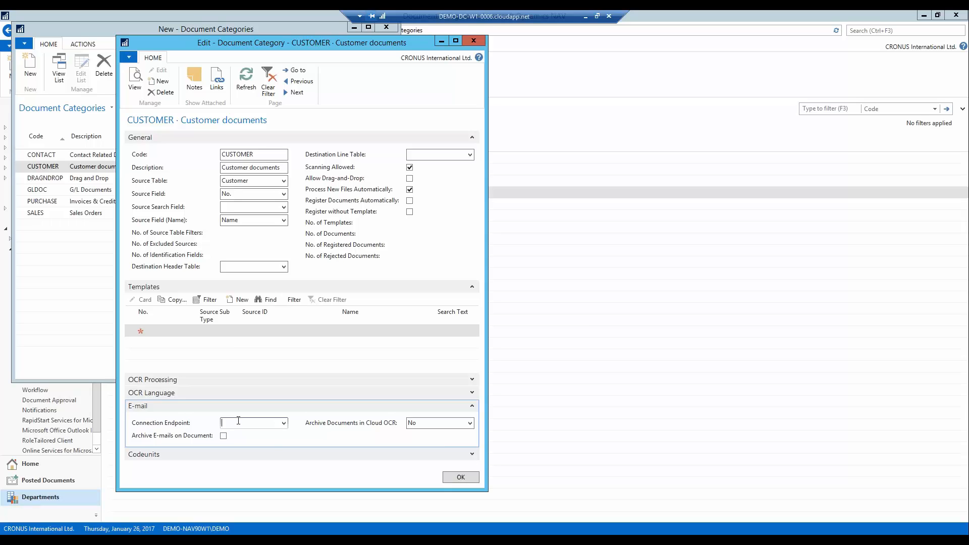
left_click(283, 423)
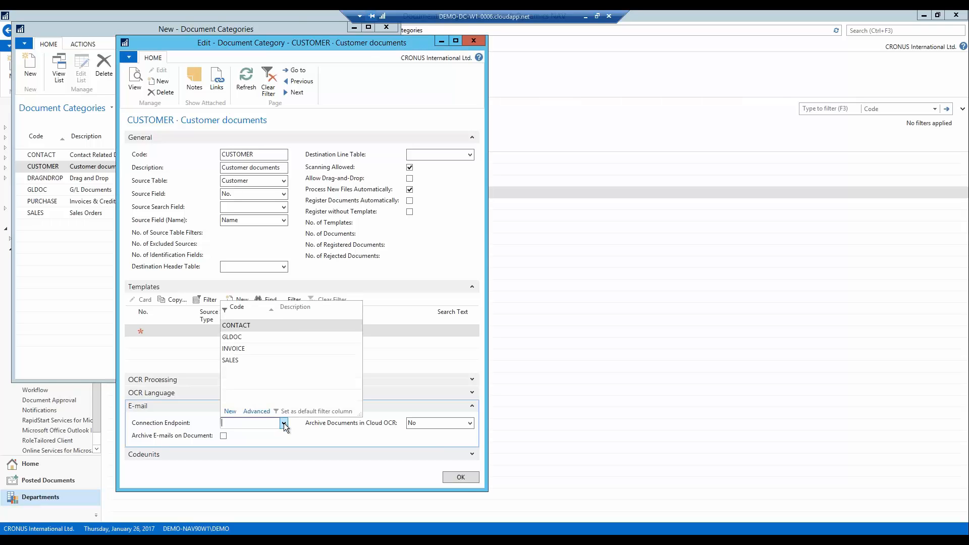
left_click(230, 411)
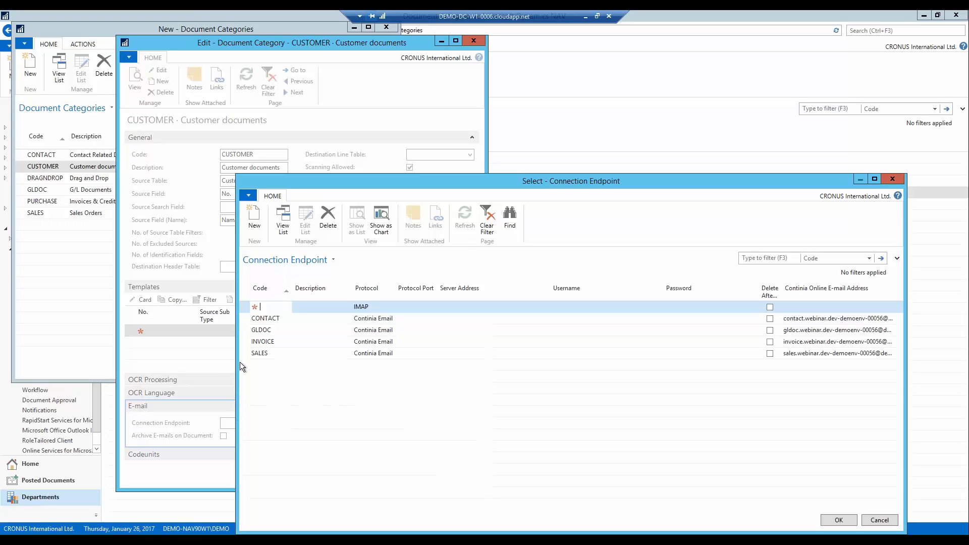
type("customer")
key("Tab")
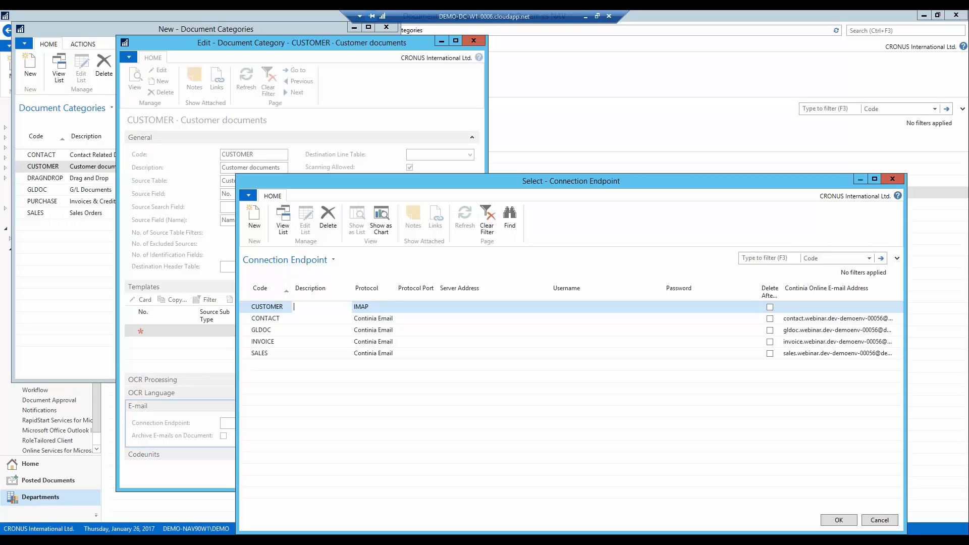
Set the CUSTOMER endpoint's protocol to Continia Email and assign the endpoint to the category
key("Tab")
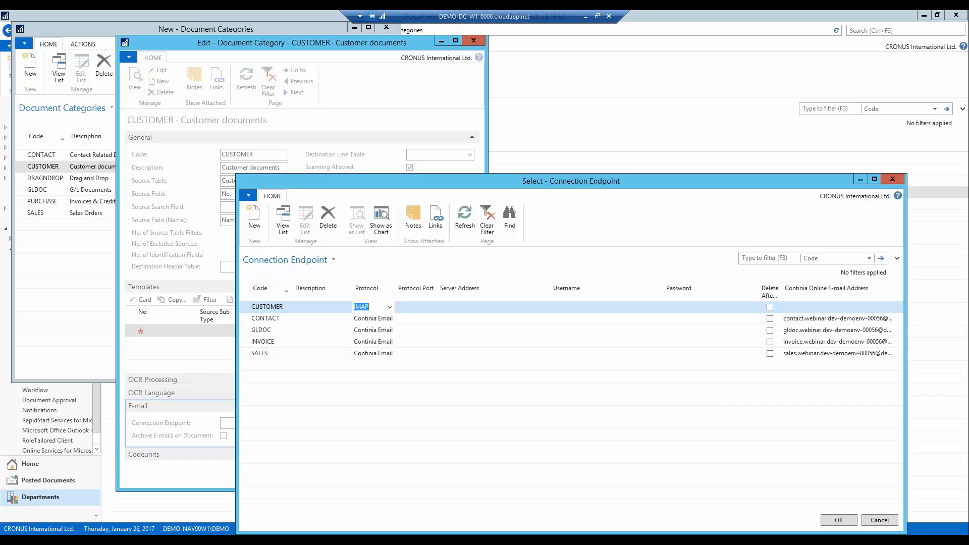
key("alt+Down")
key("Down")
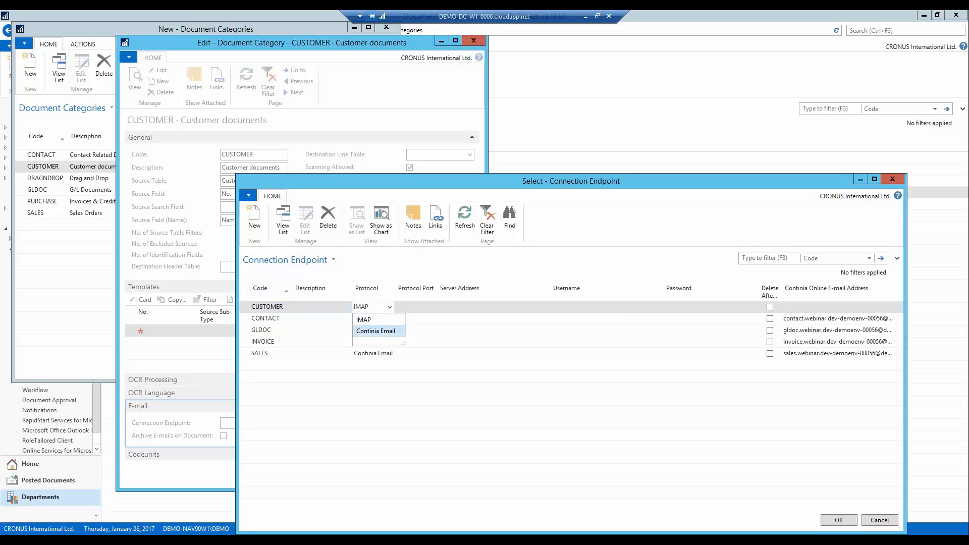
key("Return")
key("Tab")
key("Tab")
key("Tab")
key("Tab")
key("Tab")
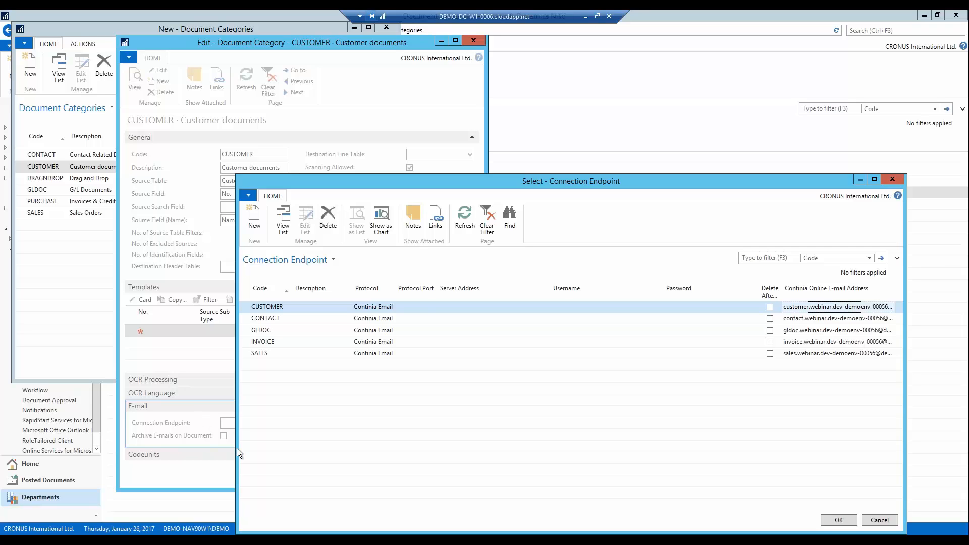
left_click(828, 520)
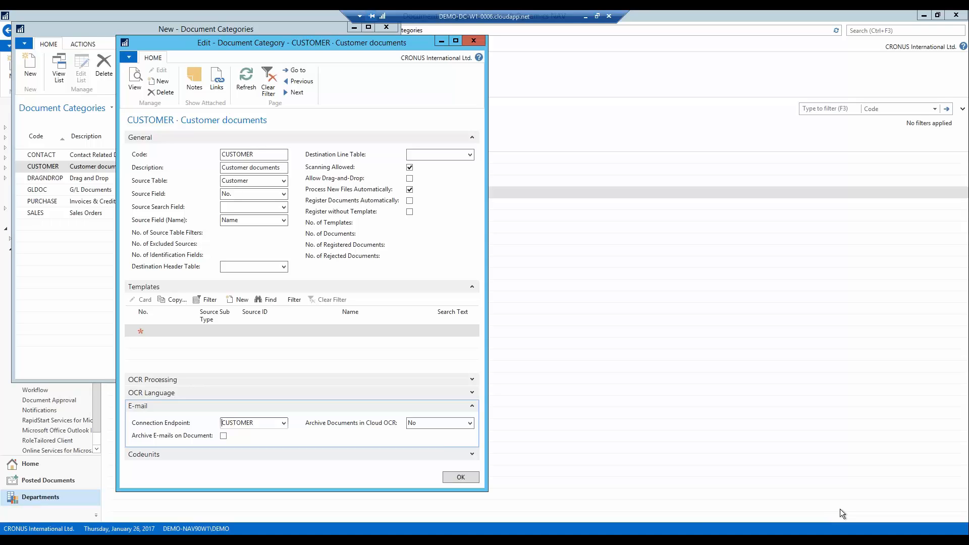
Close the CUSTOMER category and the category list, and export the Document Capture configuration files
left_click(464, 477)
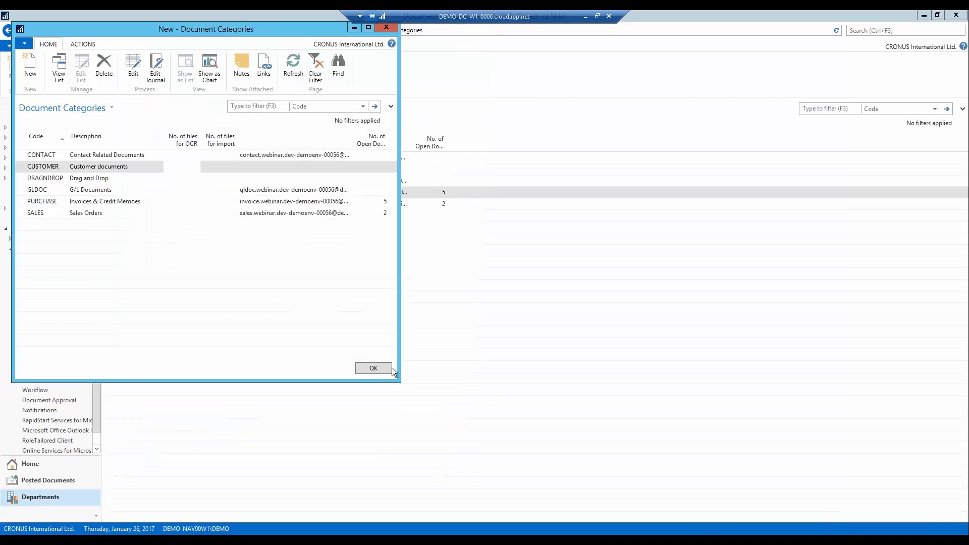
left_click(373, 368)
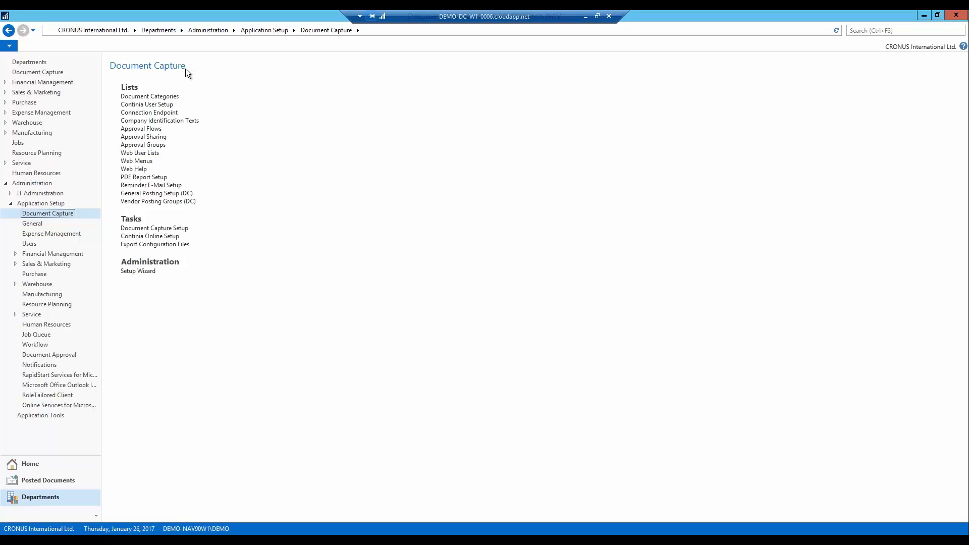
left_click(162, 246)
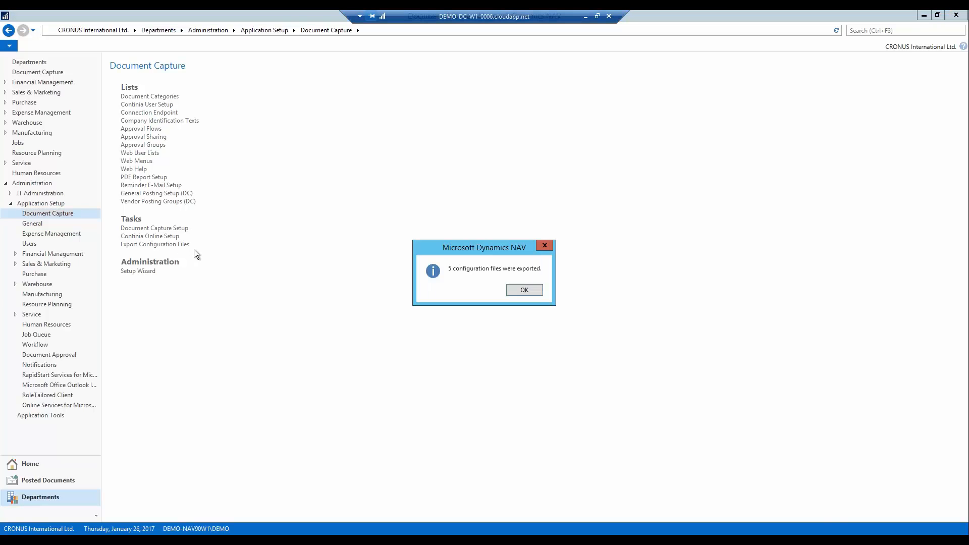
left_click(524, 291)
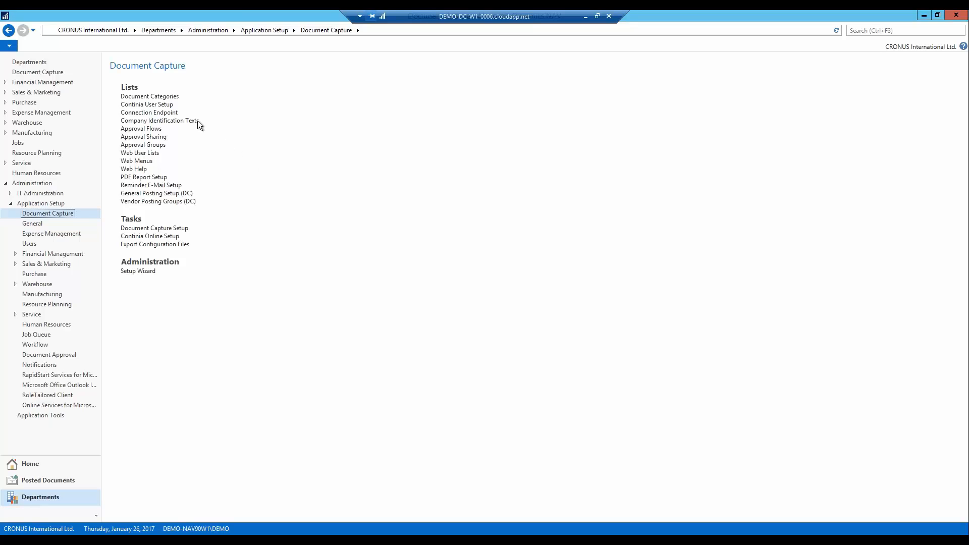
Reopen the CUSTOMER document category for editing from the Document Categories list
left_click(149, 96)
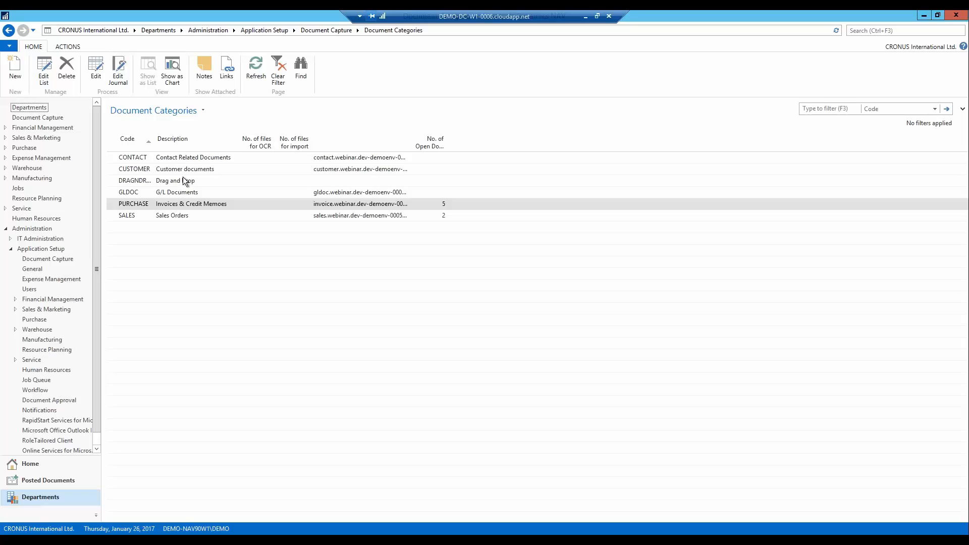
left_click(180, 166)
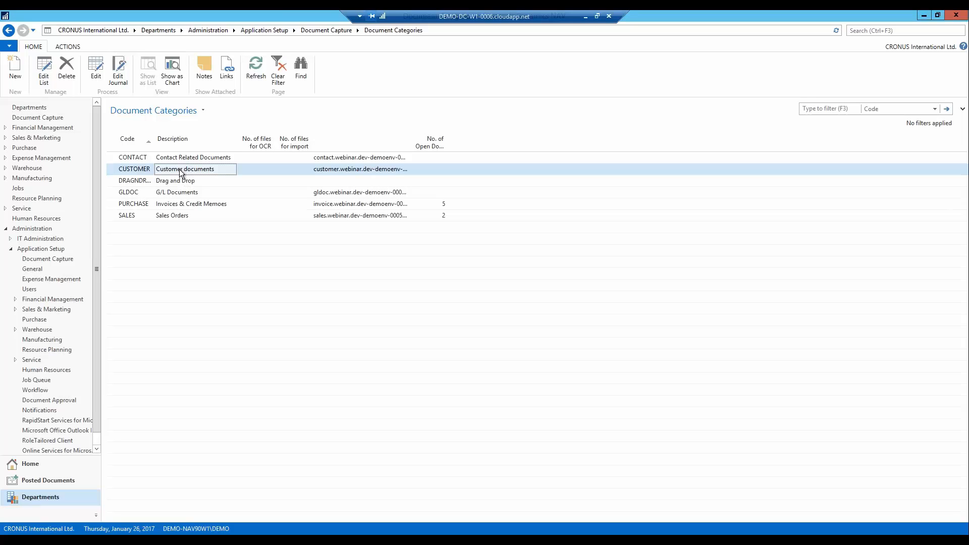
left_click(100, 77)
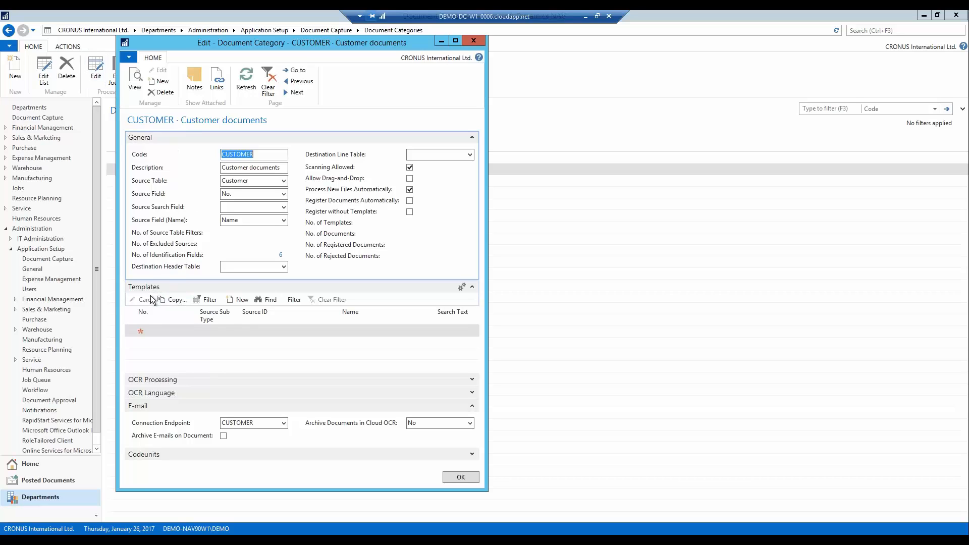
Add a template line with the number CUSTOMER to the category
left_click(160, 333)
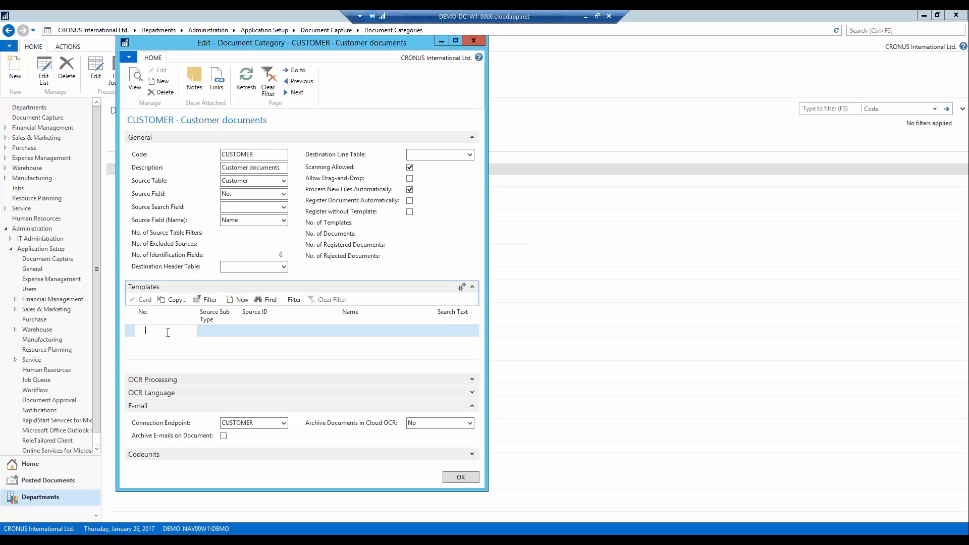
type("custoimer")
key("BackSpace")
key("BackSpace")
key("BackSpace")
key("BackSpace")
key("BackSpace")
type("omer")
key("Tab")
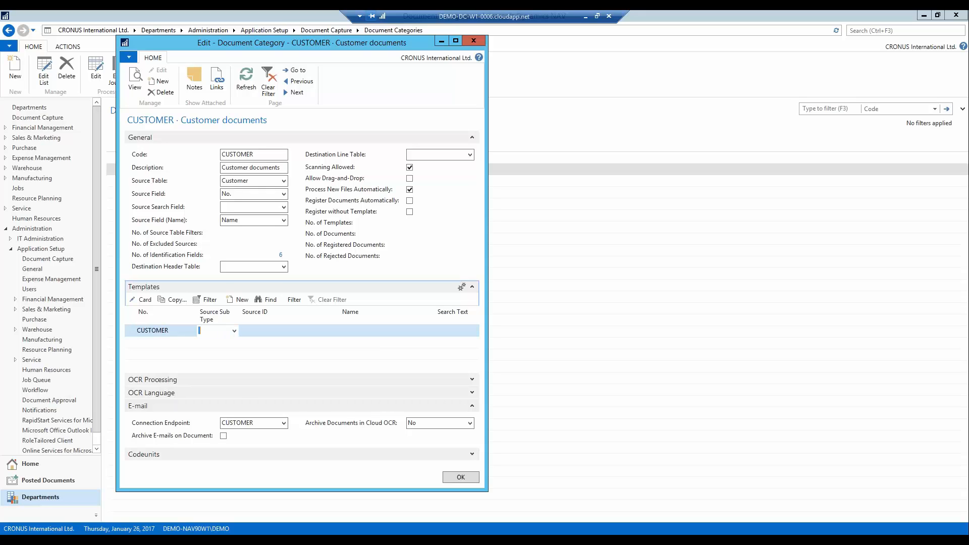
Set the CUSTOMER template's source sub type to Master
key("alt+Down")
key("Down")
key("Down")
key("Return")
key("Tab")
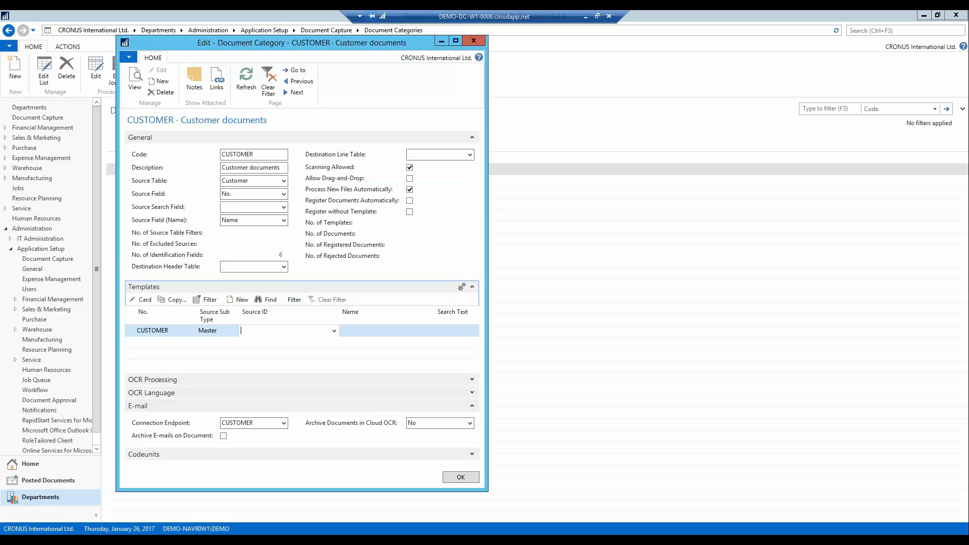
Open the CUSTOMER template card, set the language code to ENU for all fields, and set Show Document After Register to Never
left_click(144, 301)
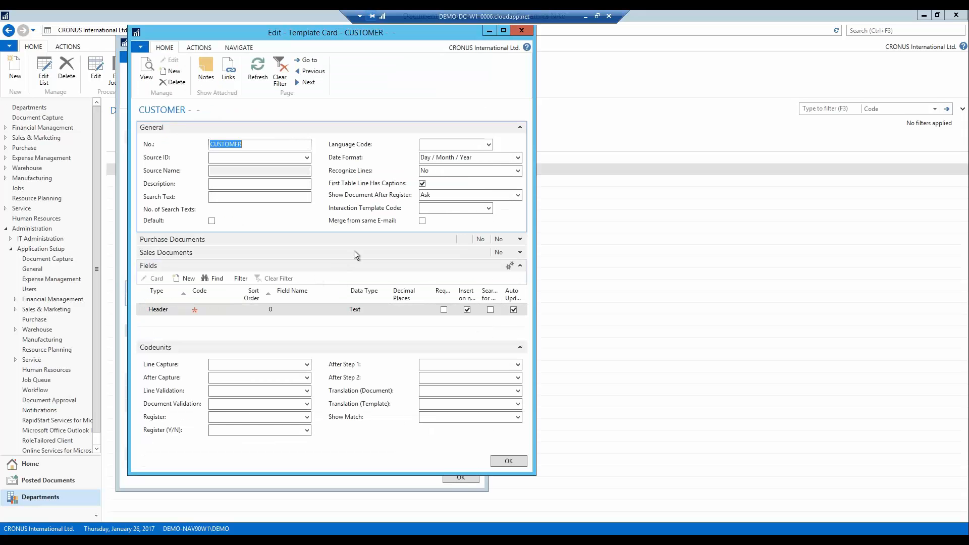
left_click(445, 145)
type("enu")
key("Tab")
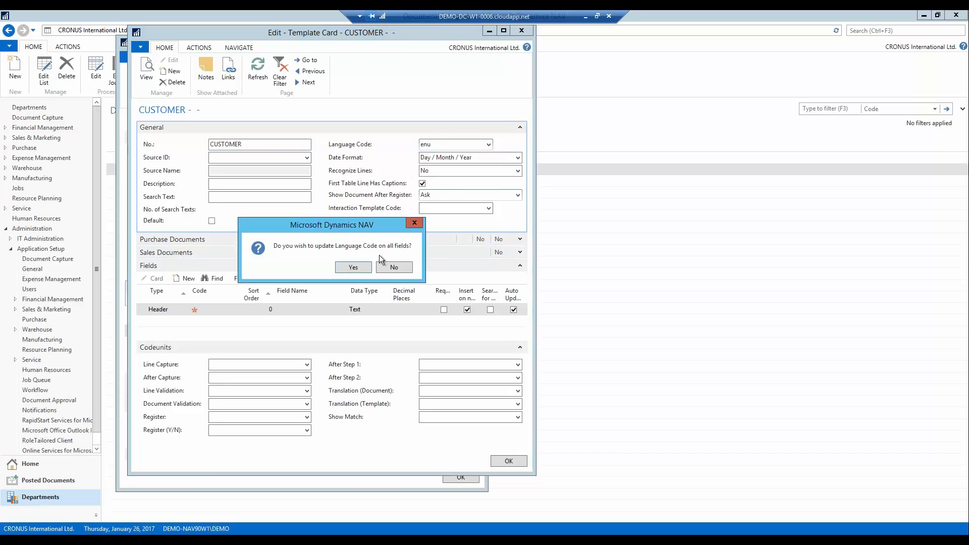
left_click(362, 267)
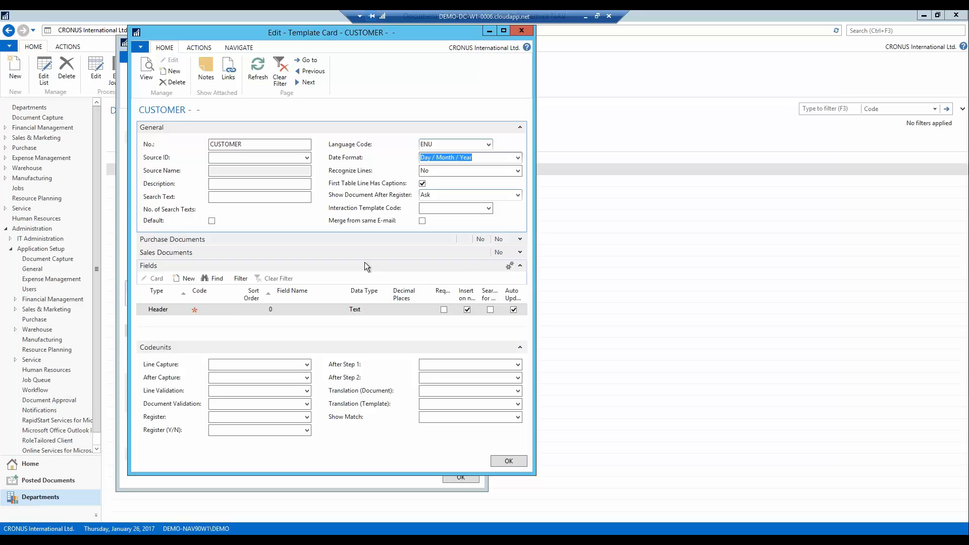
left_click(517, 195)
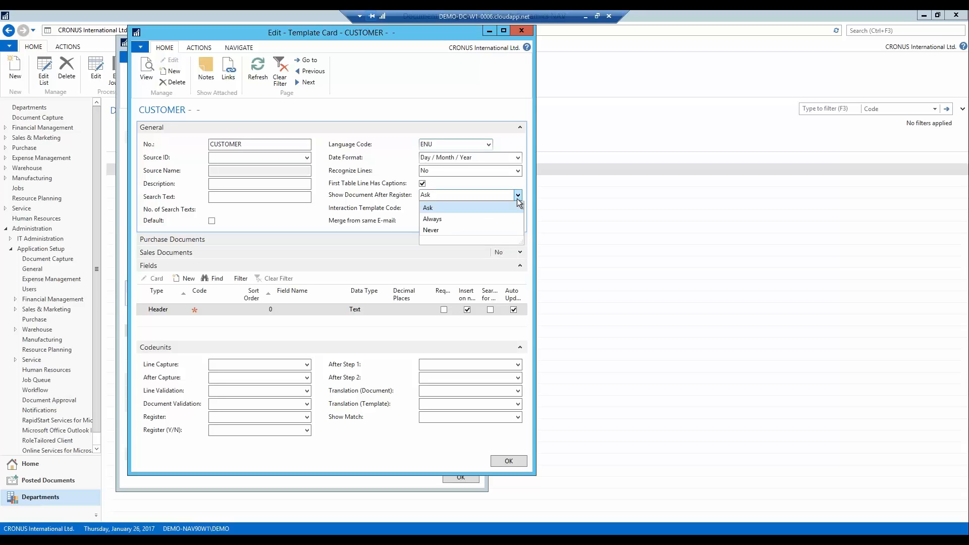
left_click(473, 231)
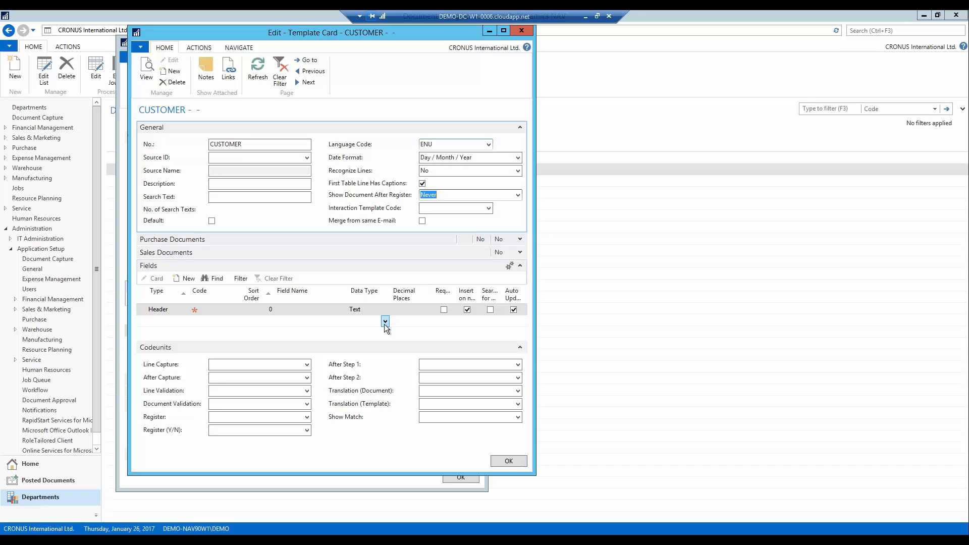
Set the template's Document Validation codeunit to 6085606 (Doc. - Field Validation)
left_click(261, 402)
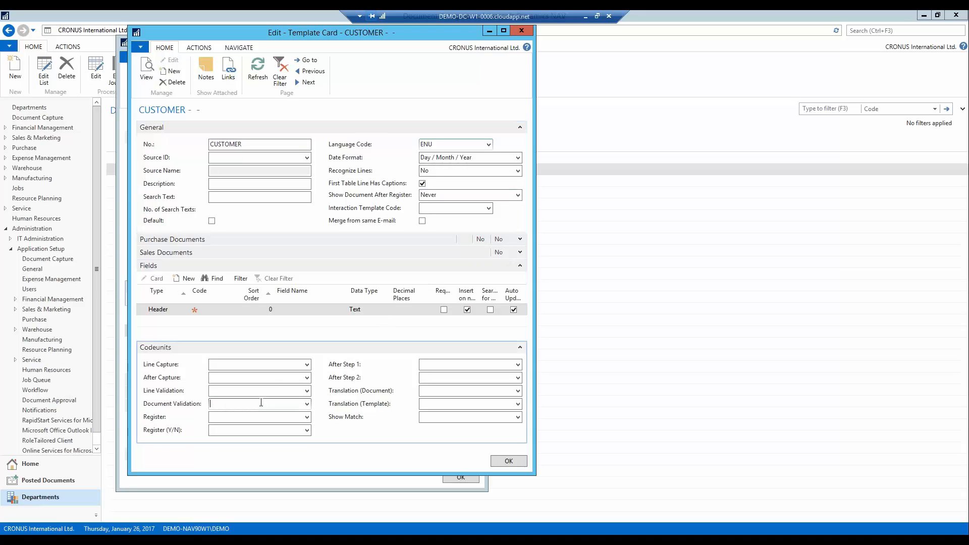
type("60")
type("85")
type("606")
key("Tab")
Set the Register codeunit to Doc. - Register (No Action) and the Register (Y/N) codeunit to 6085581, Doc. - Register (Y/N)
type("608570")
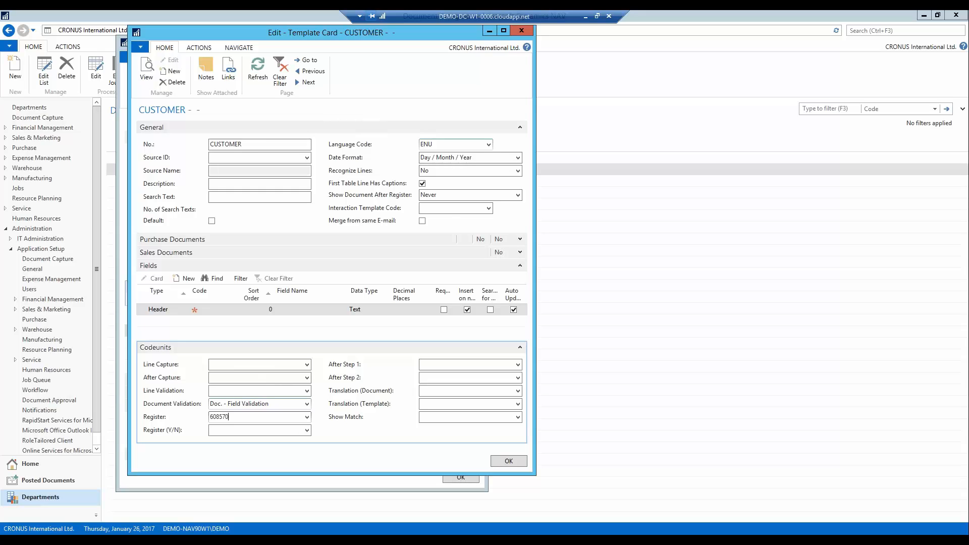
key("Tab")
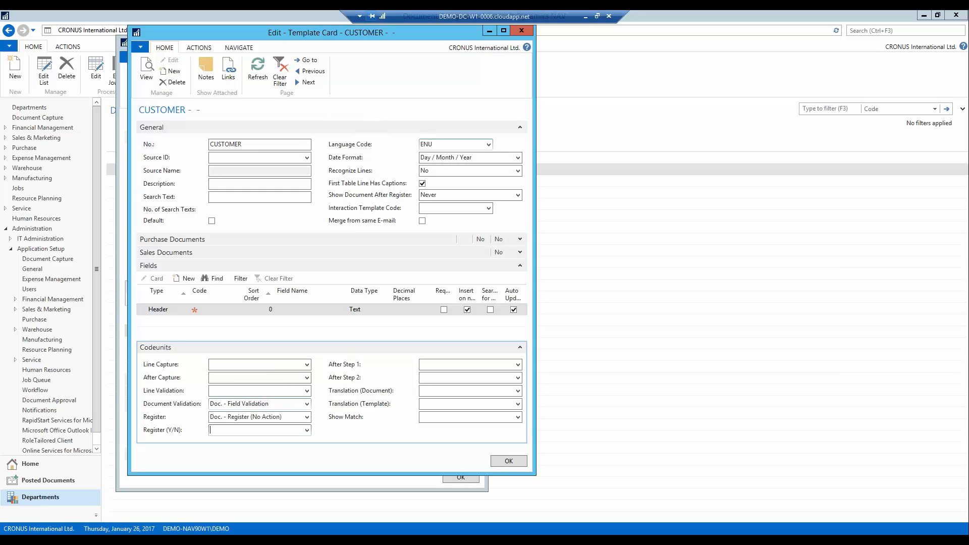
type("6085581")
key("Tab")
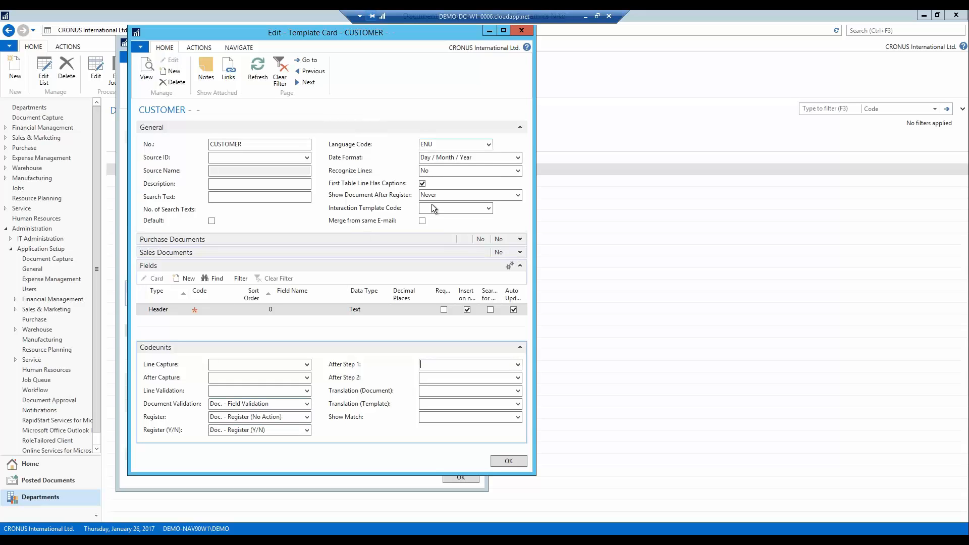
left_click(520, 348)
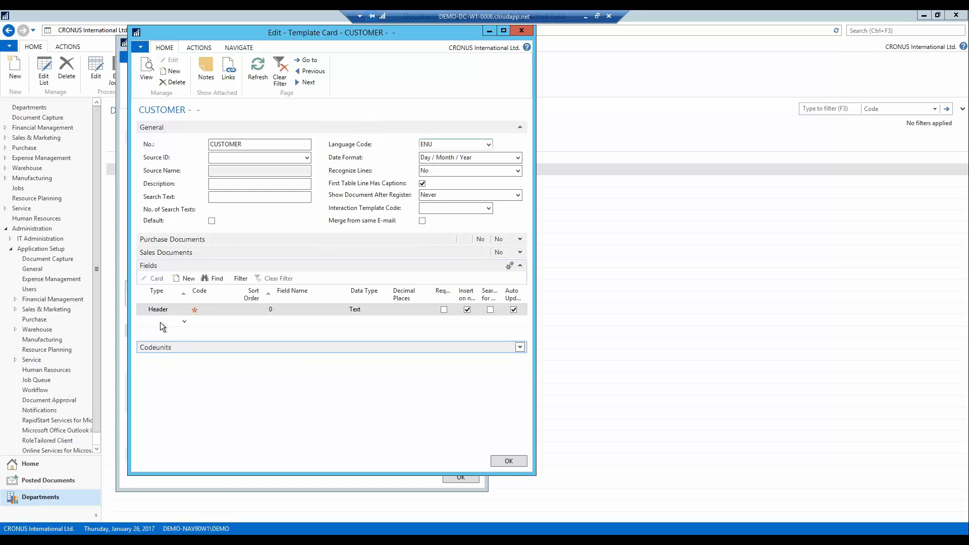
Add a RECEIPTDATE header field to the CUSTOMER template with sort order 10, field name Receipt Date and data type Date
left_click(208, 310)
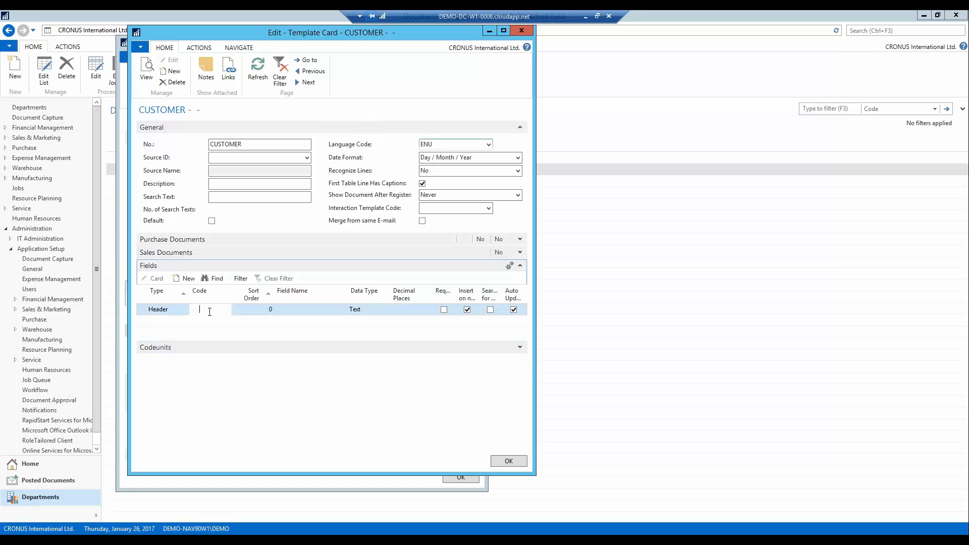
type("receiptdate")
key("Tab")
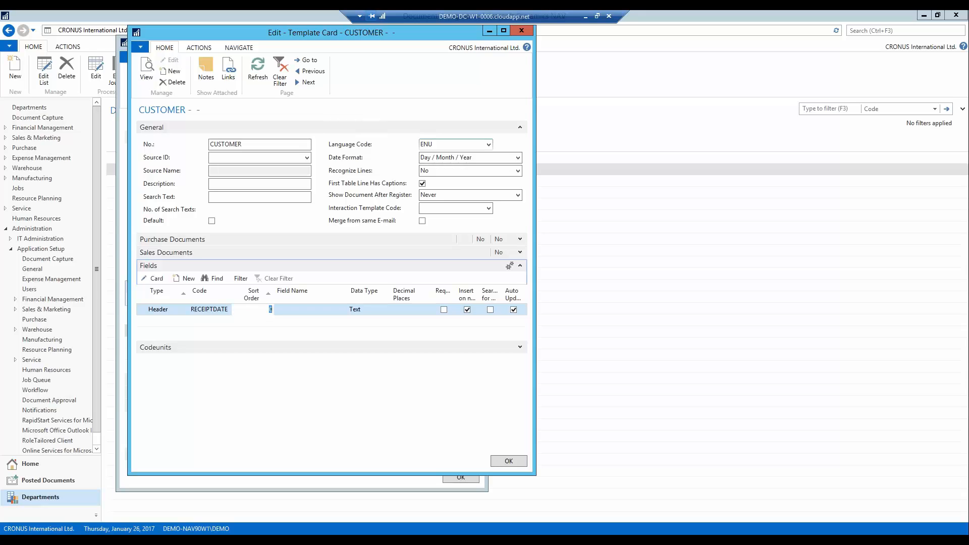
type("10")
key("Tab")
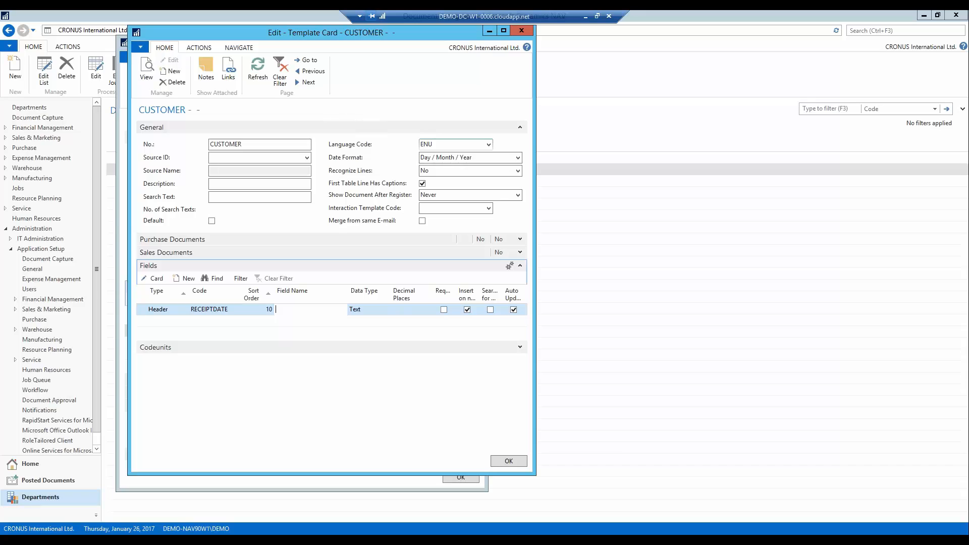
type("Receipt Date")
key("Tab")
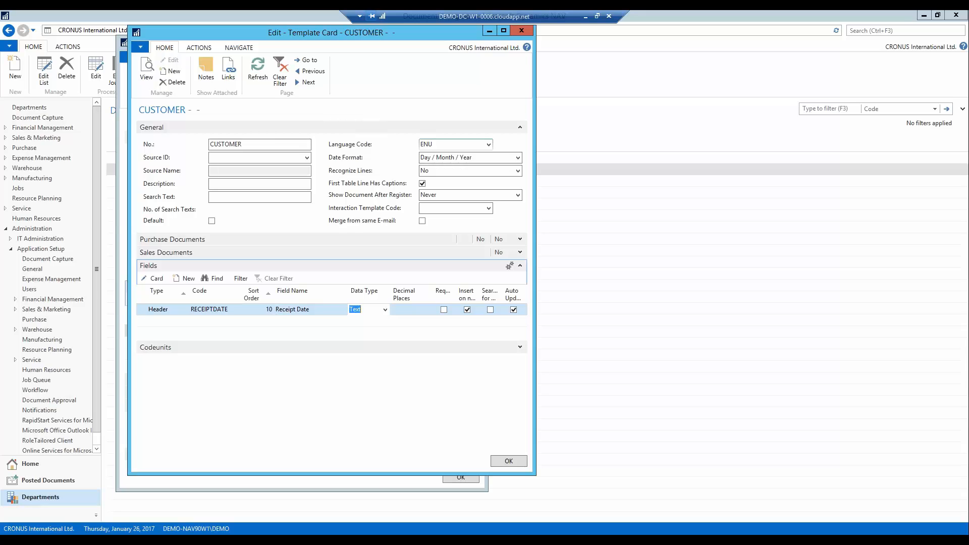
key("F4")
key("Down")
key("Down")
key("Return")
On the Receipt Date field's card, make the field required and set its fixed value to TODAY
left_click(154, 278)
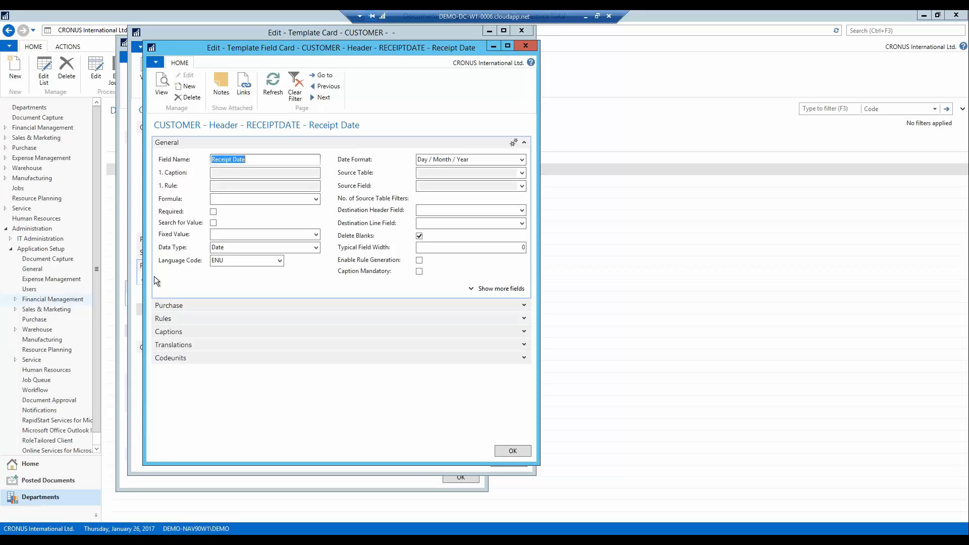
left_click(213, 213)
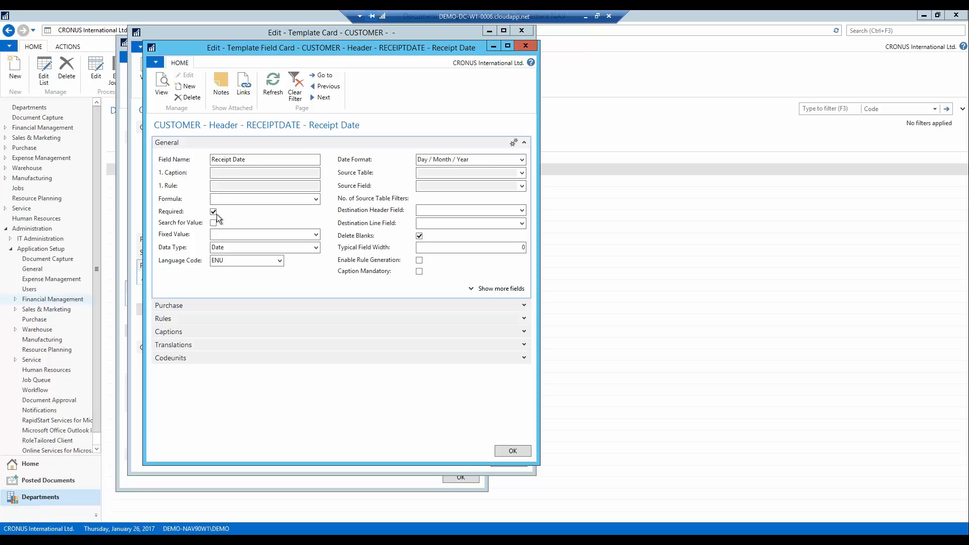
left_click(262, 234)
type("TODAY")
key("Tab")
left_click(511, 452)
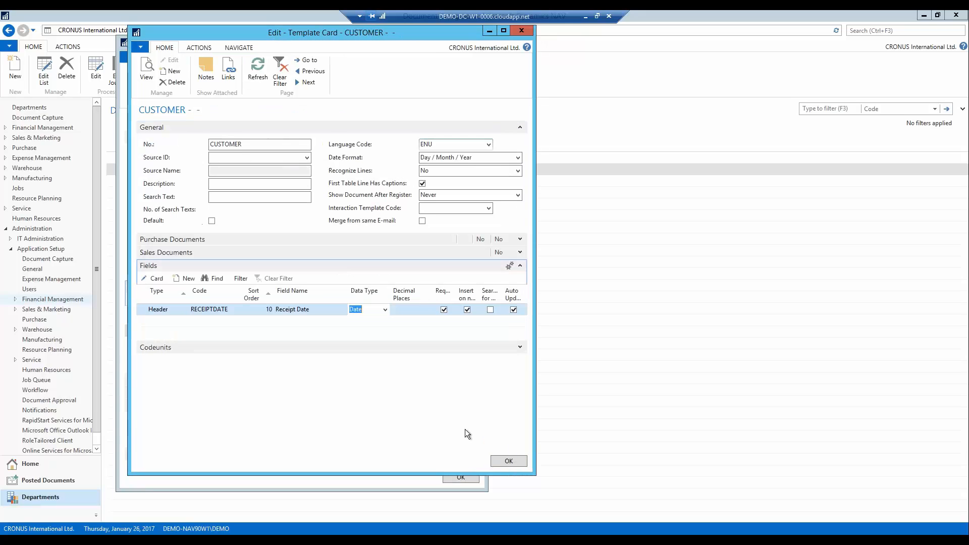
Add a DESCRIPTION header field with sort order 20 and field name Description, and enable Search for Value on it
left_click(205, 322)
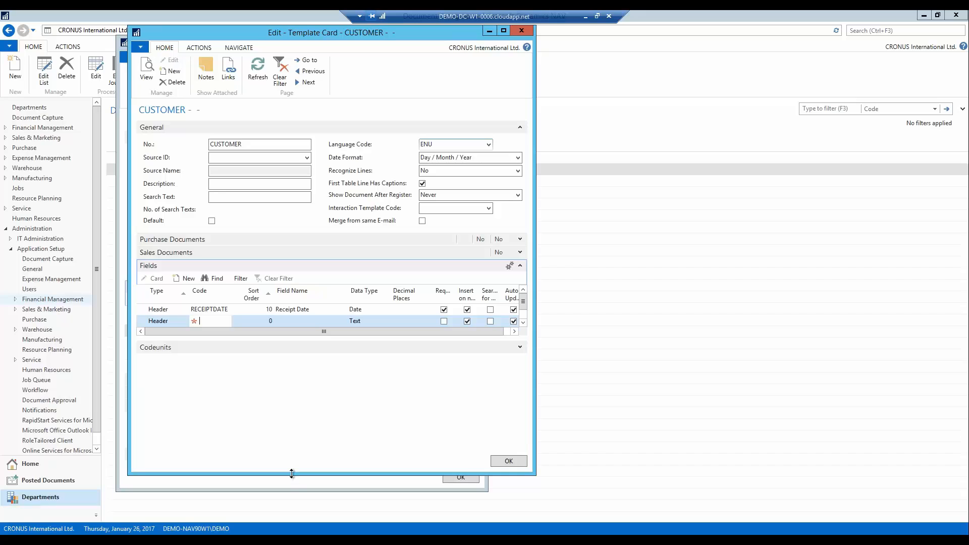
left_click_drag(291, 473, 293, 482)
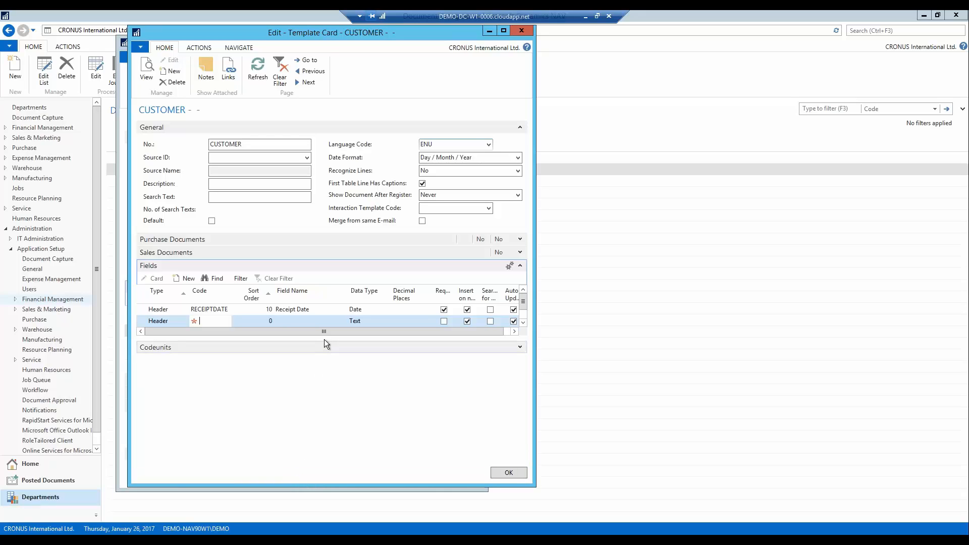
left_click_drag(325, 341, 326, 349)
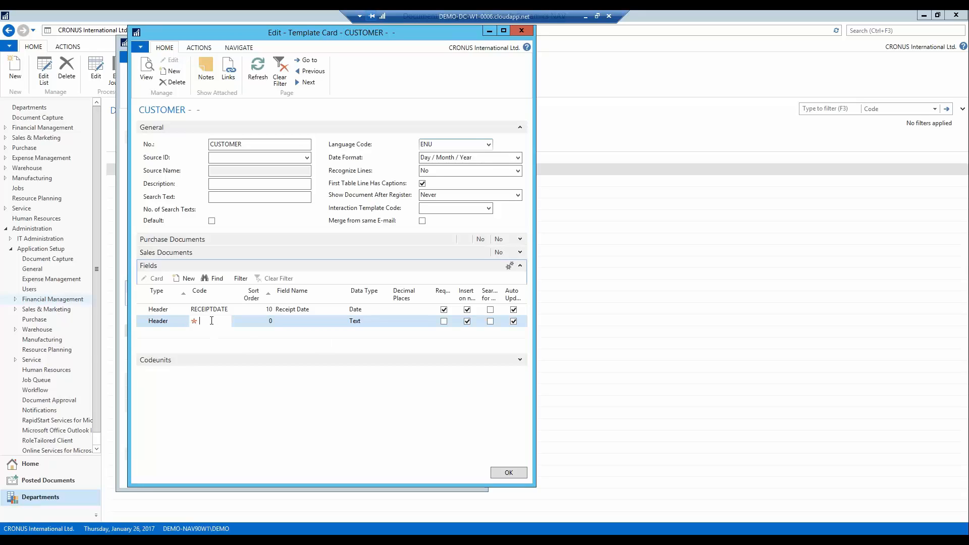
type("description")
key("Tab")
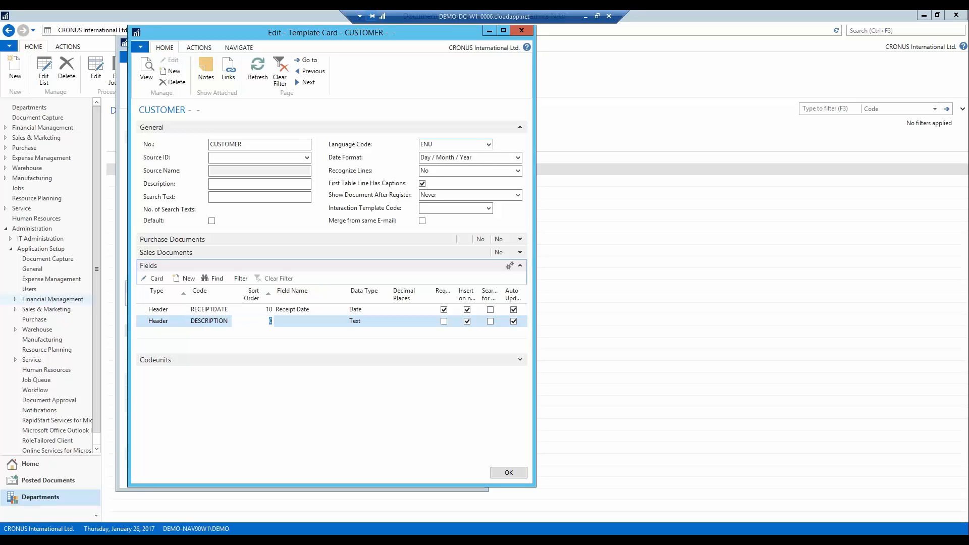
type("20")
key("Tab")
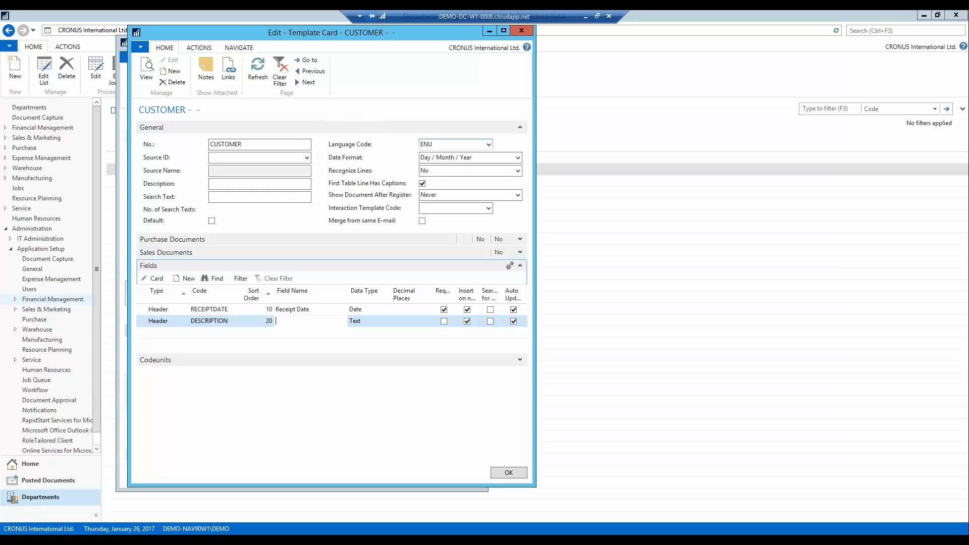
type("Description")
key("Tab")
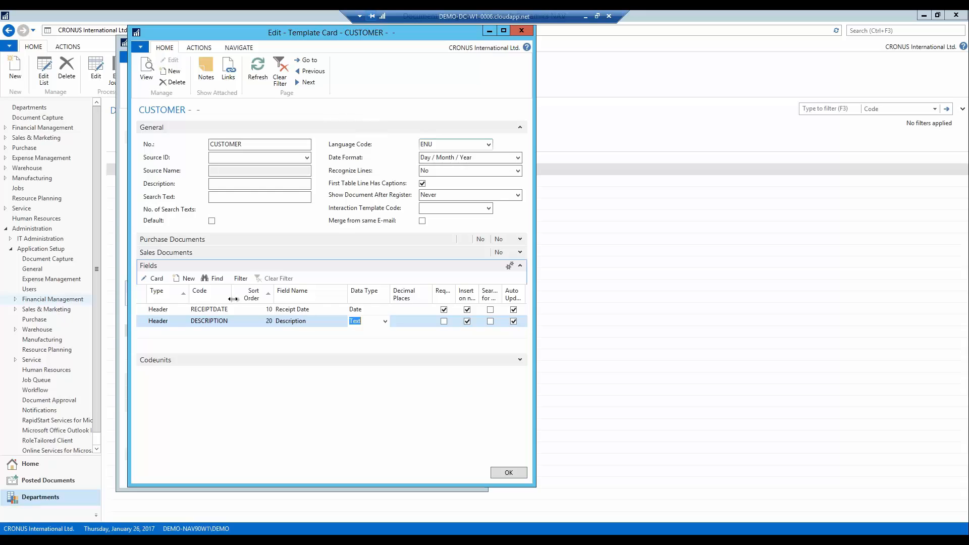
left_click(490, 321)
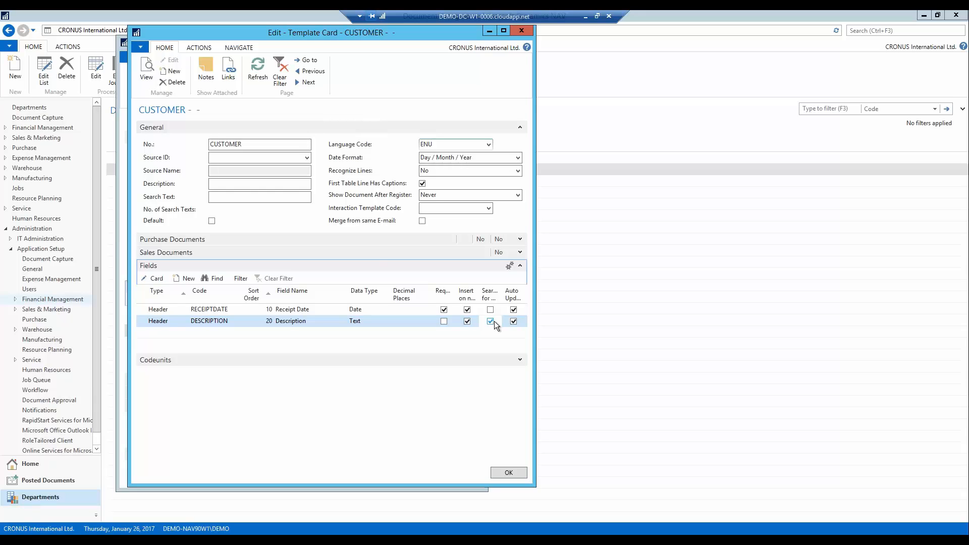
On the Description field's card, add the captions Regarding, Concerning and Description, and disable Delete Blanks
left_click(155, 278)
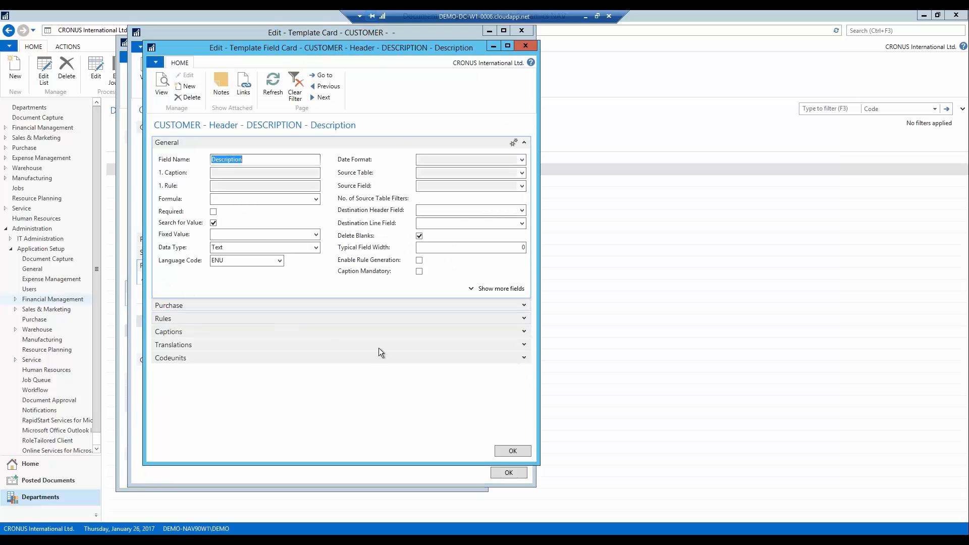
left_click(524, 331)
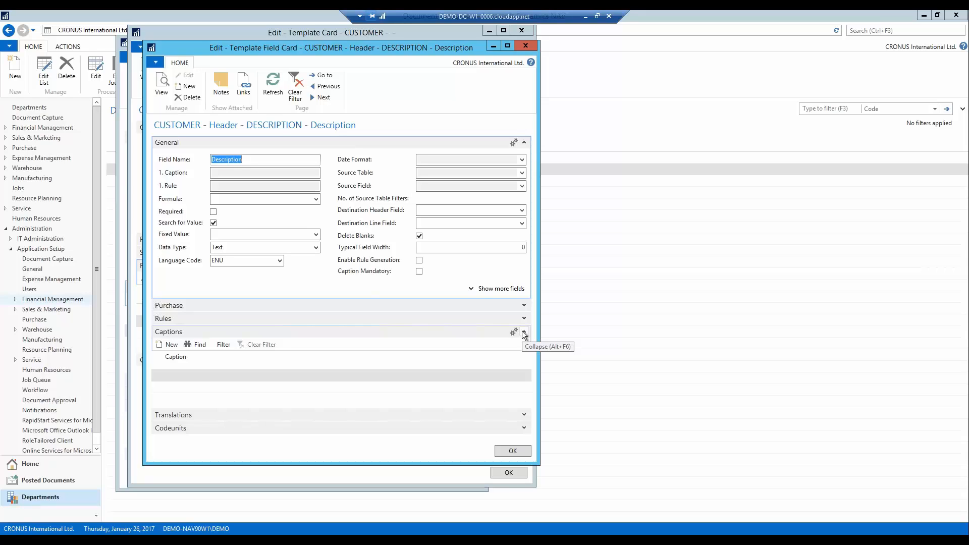
left_click(184, 377)
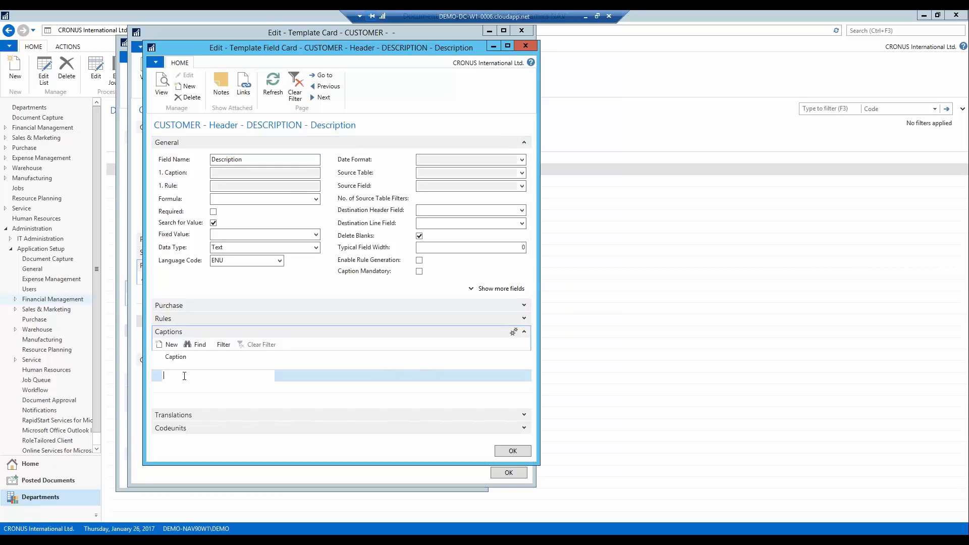
type("Regarding")
key("Return")
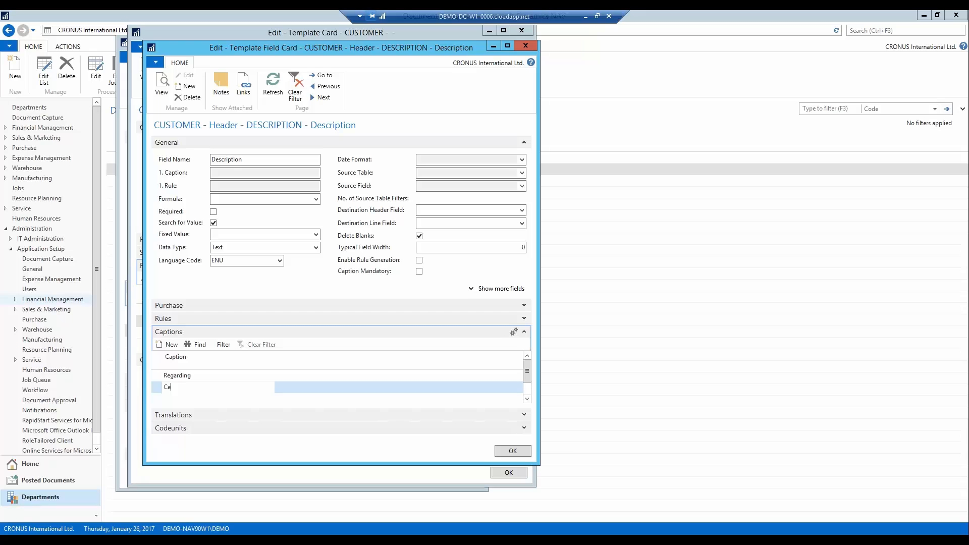
type("Cncerningo")
key("Return")
type("Description")
key("Up")
key("Up")
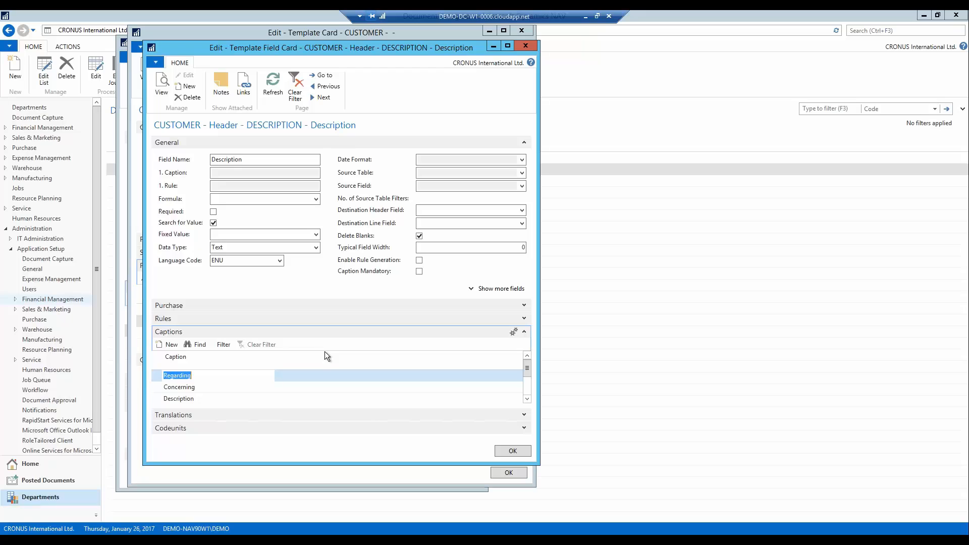
left_click(419, 237)
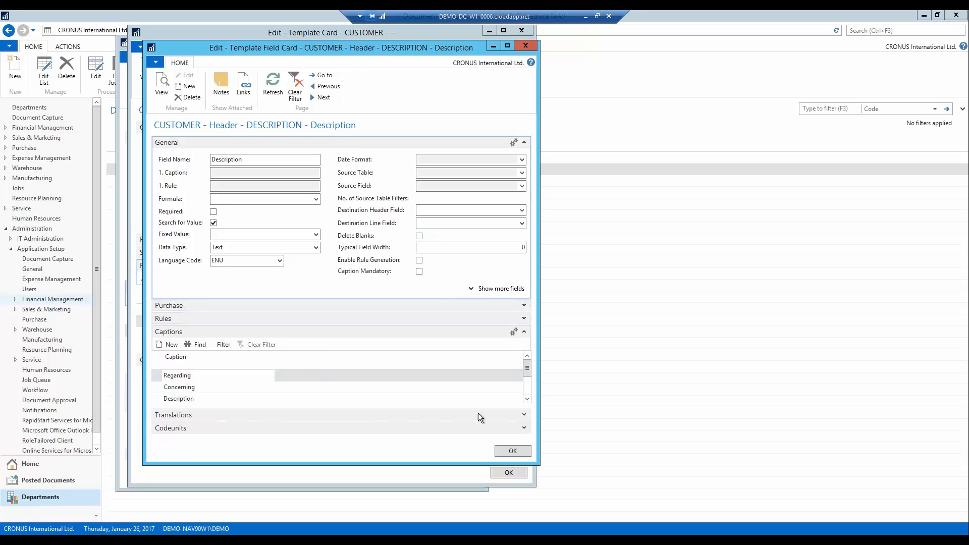
left_click(509, 451)
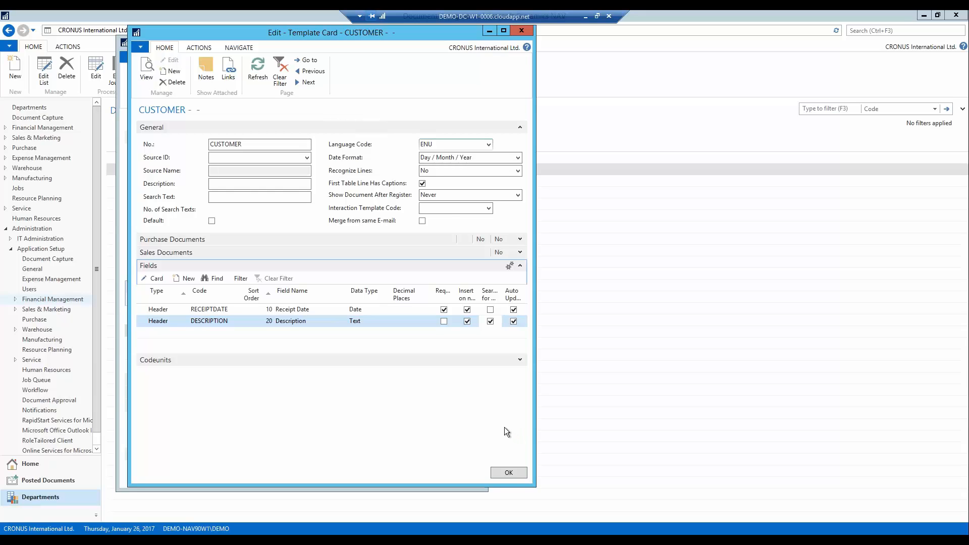
Mark the CUSTOMER template as default, then close the template and category cards and return to the Role Center
left_click(211, 221)
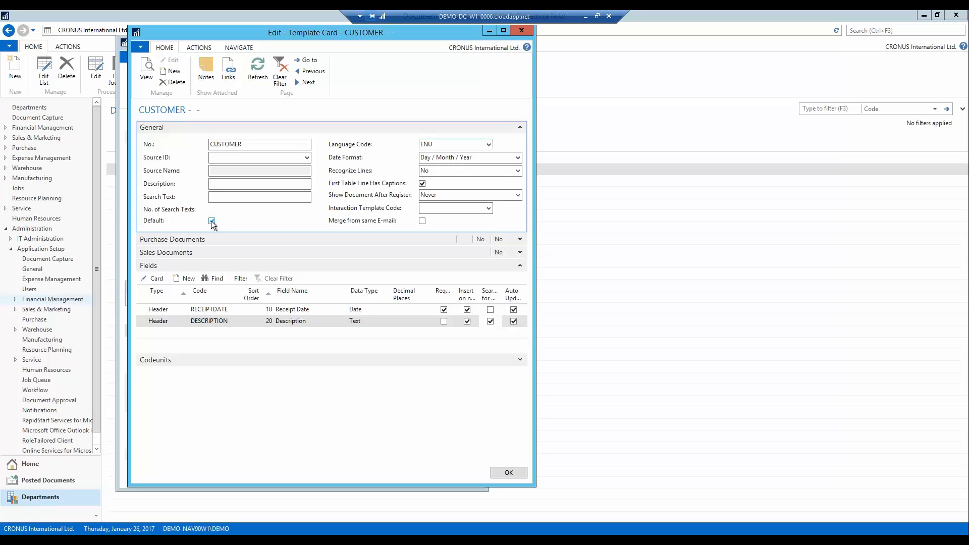
left_click(510, 472)
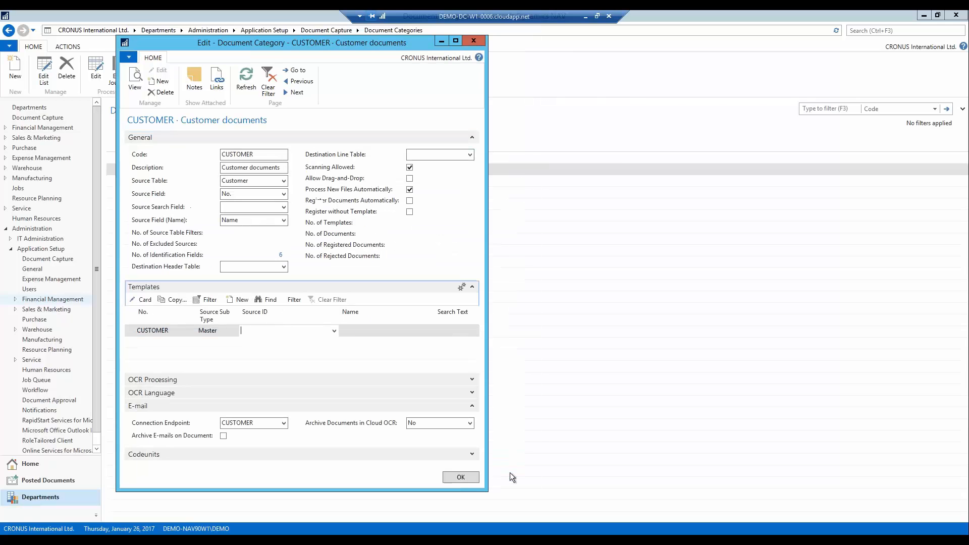
left_click(468, 479)
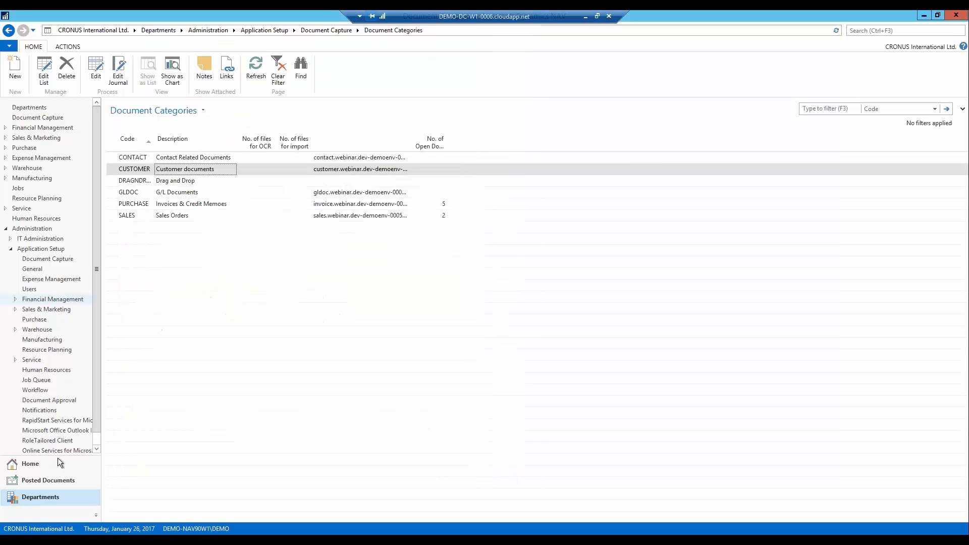
left_click(54, 463)
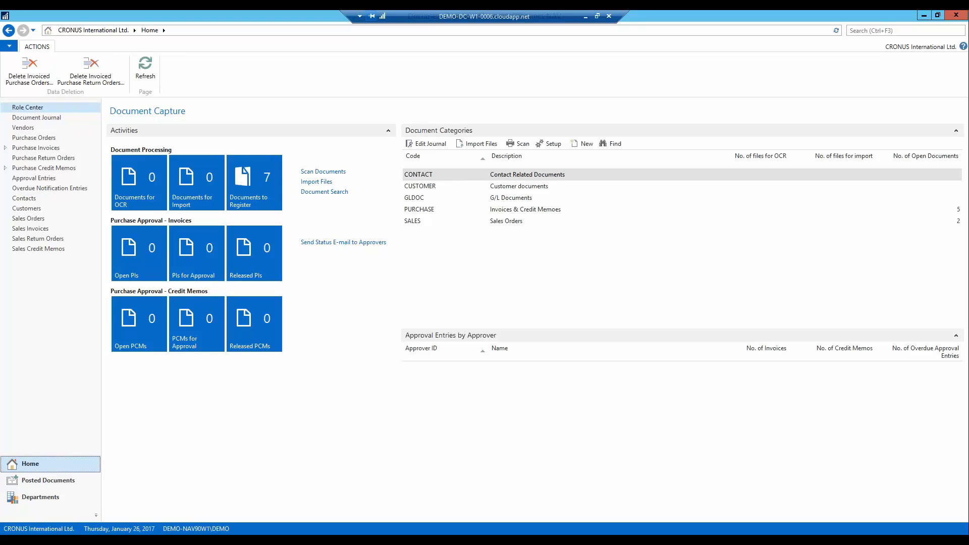
Switch to the NAV Development Environment, open page 22 Customer List in design mode, and insert a Page part first in its FactBoxArea
key("alt+Tab")
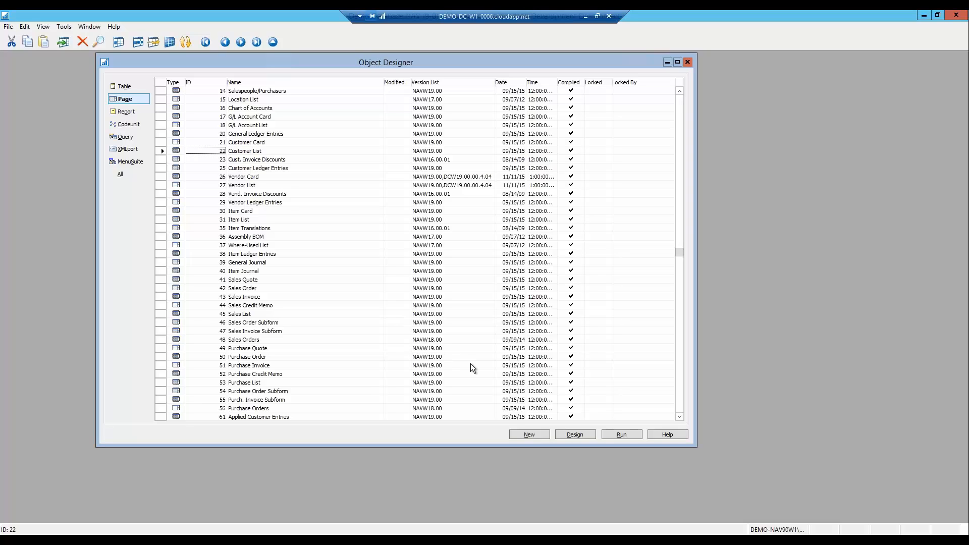
left_click(586, 437)
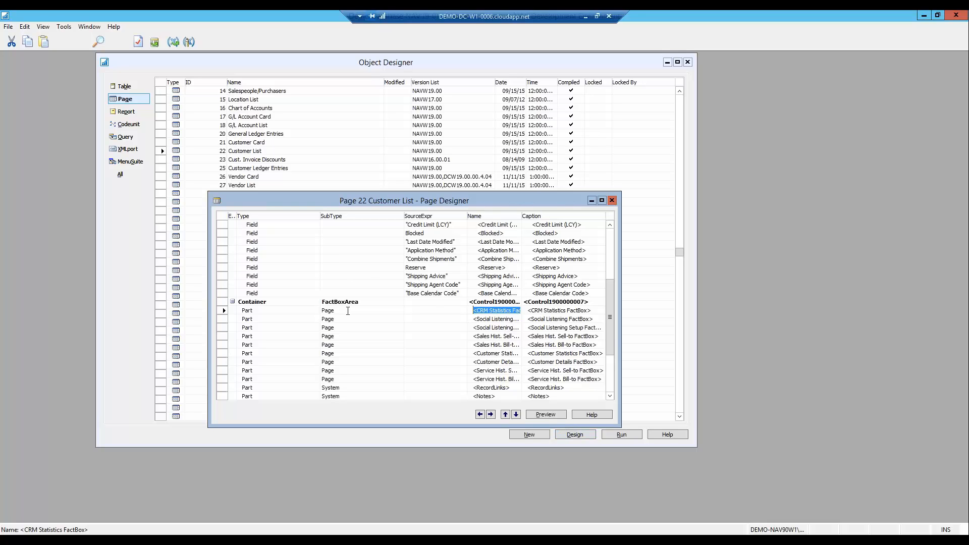
key("F3")
key("Tab")
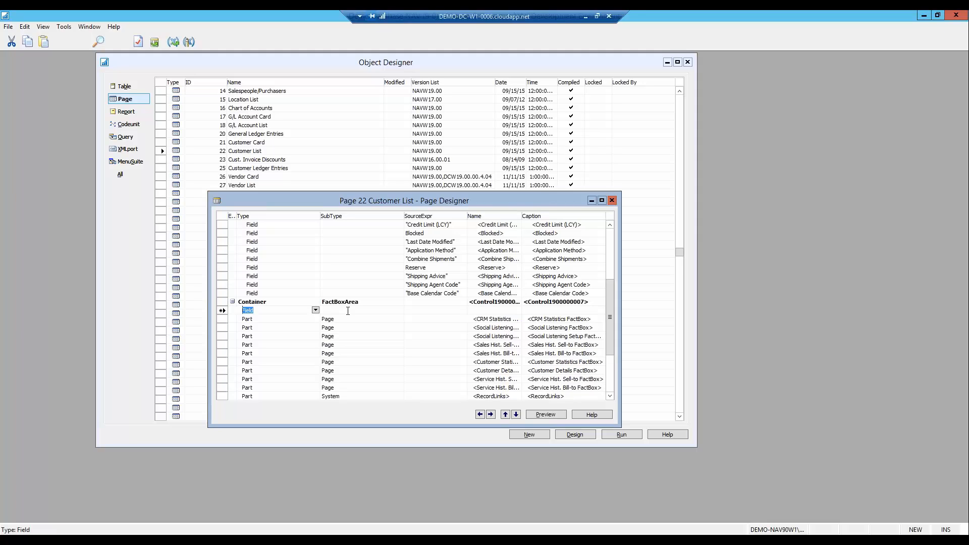
type("Part")
key("Tab")
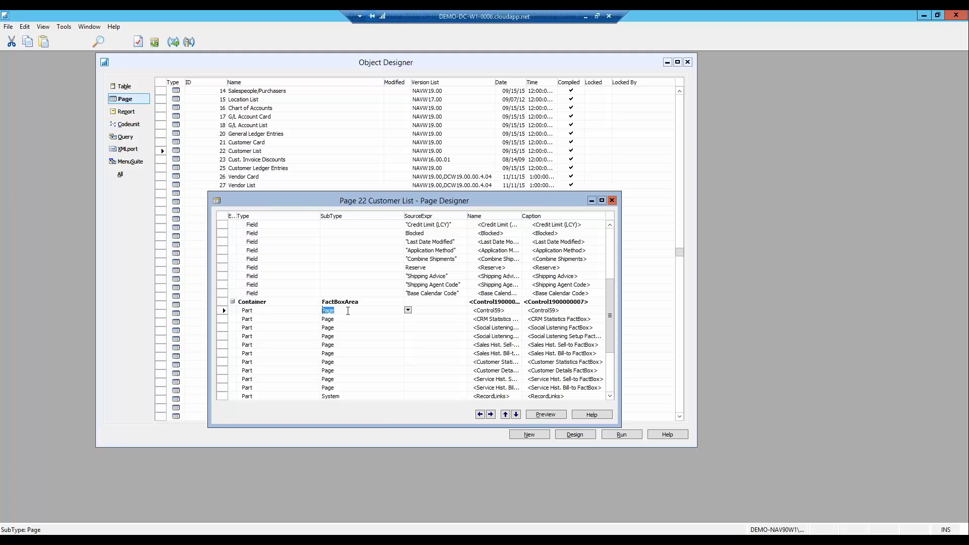
Open the new part's properties and set its Name to DocumentFilesFactbox
key("shift+F4")
key("Down")
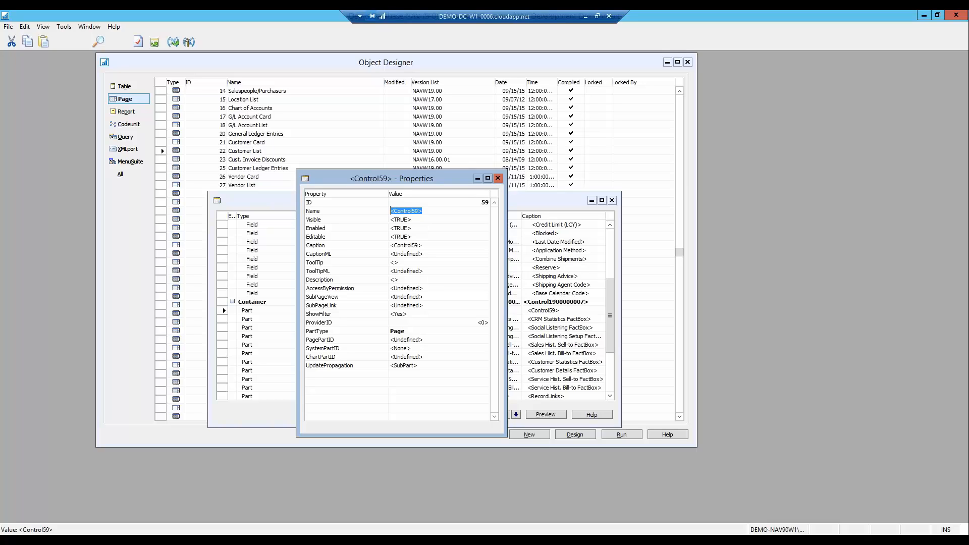
type("DocumentFilesFactbox")
Set the part's PagePartID to Document Files Factbox 2 and close its properties
key("Down")
key("Down")
key("Down")
key("Down")
key("Down")
key("Down")
key("Down")
key("Down")
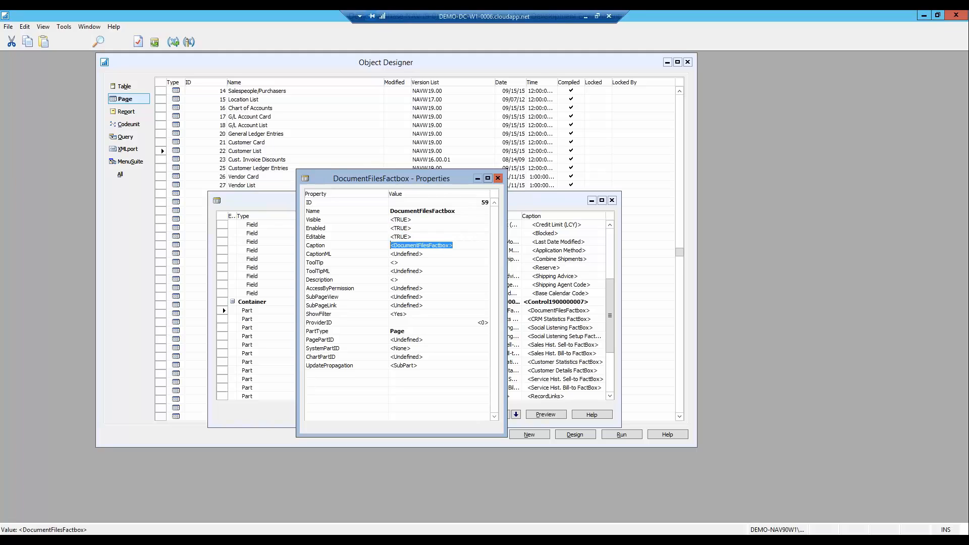
key("Down")
key("Down")
key("Down")
key("Down")
key("Down")
key("Down")
key("Down")
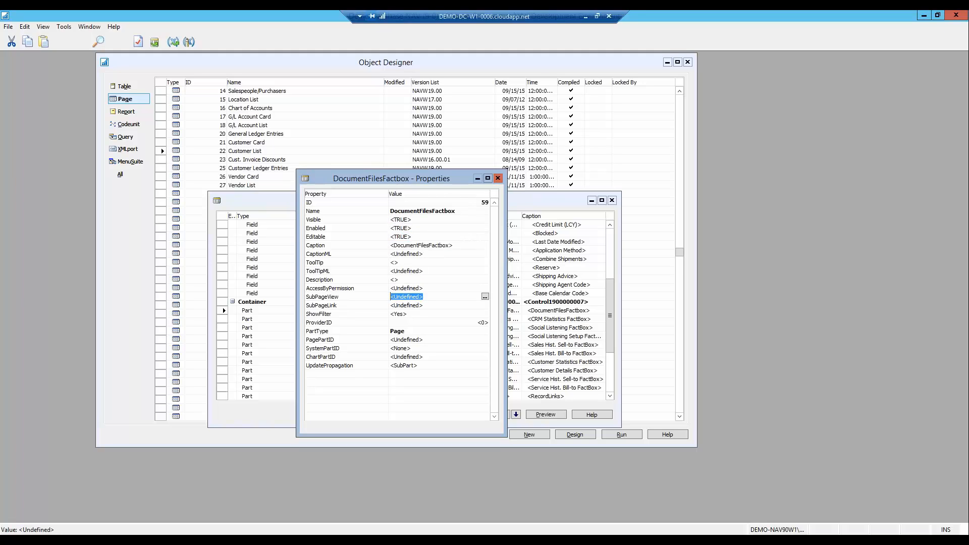
key("Up")
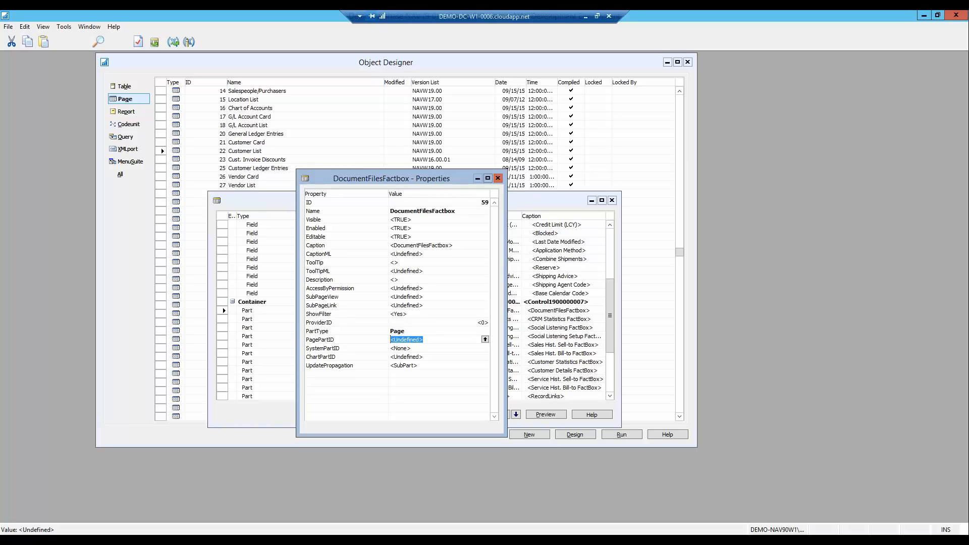
type("Document Files Factbox 2")
key("Return")
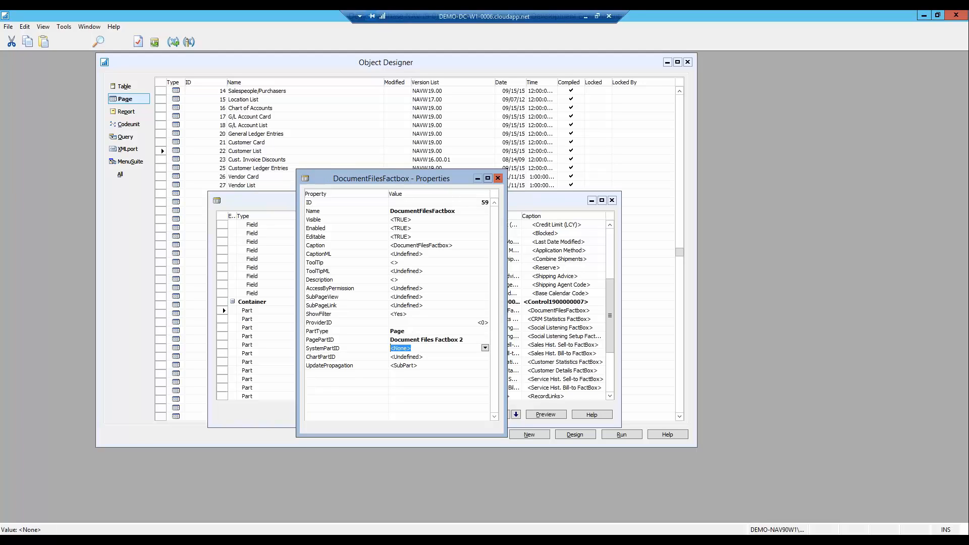
key("Escape")
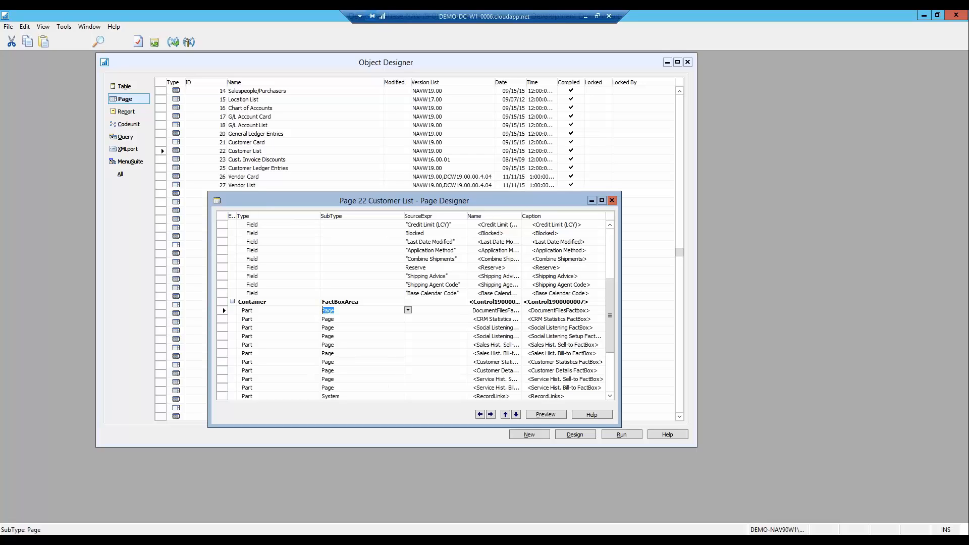
Open the Customer List page's C/AL code and insert two blank lines at the start of the OnAfterGetCurrRecord trigger
key("F9")
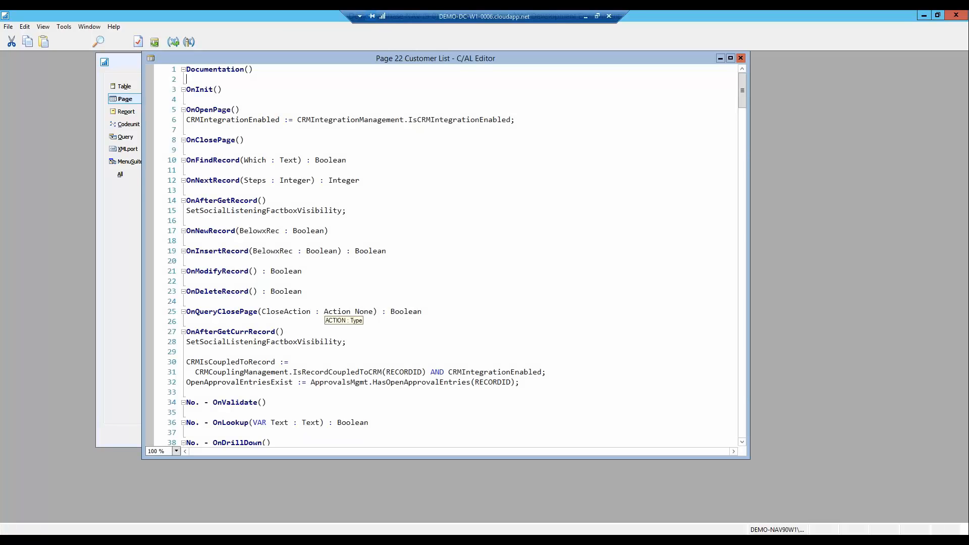
left_click(285, 341)
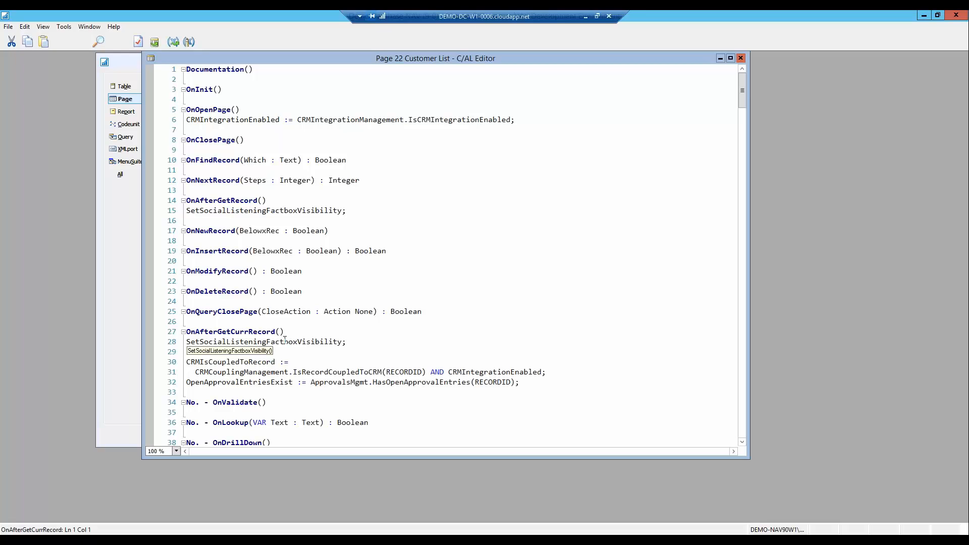
key("Return")
key("Return")
key("Up")
key("Up")
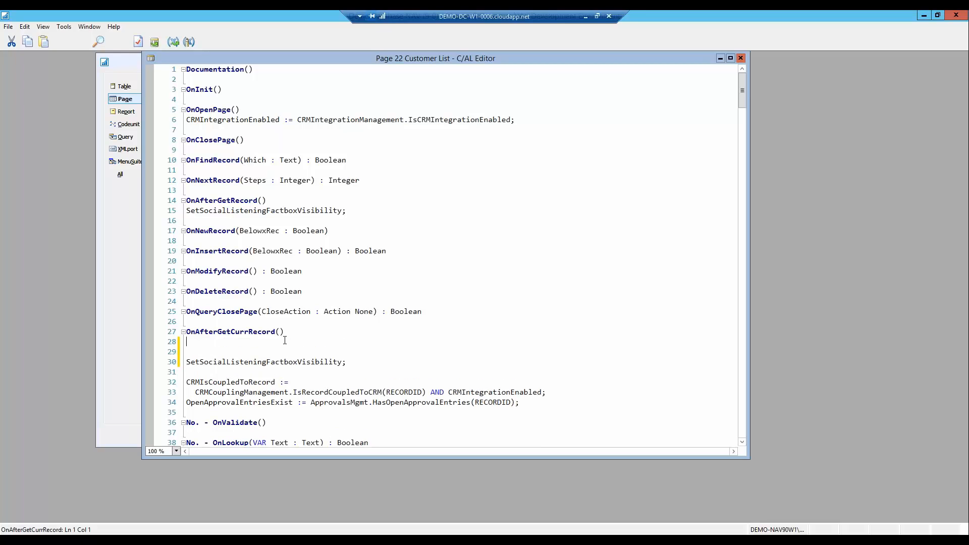
Copy the RecRef.GETTABLE and DocumentFilesFactbox SetRecId lines from the Kodelinjer Notepad file into the start of OnAfterGetCurrRecord
left_click(346, 540)
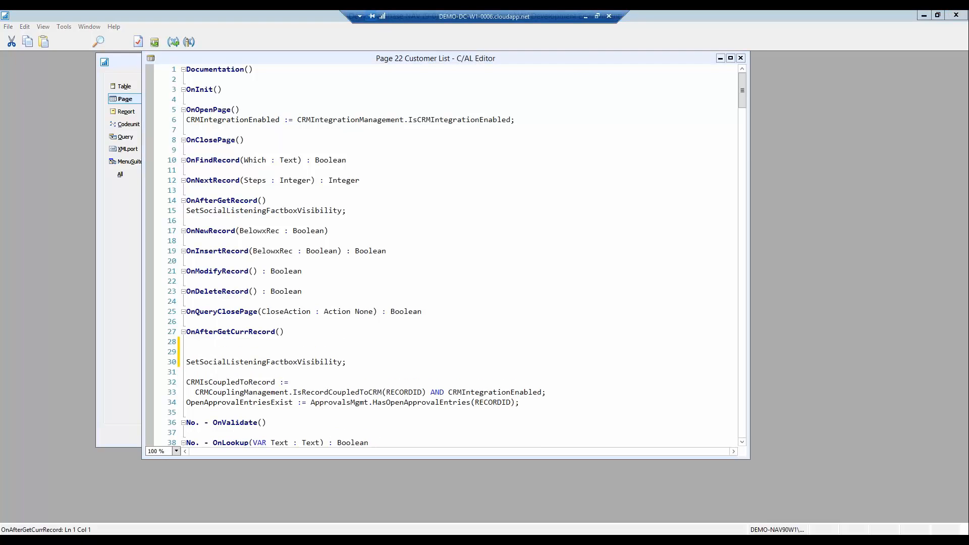
key("ctrl+a")
key("ctrl+c")
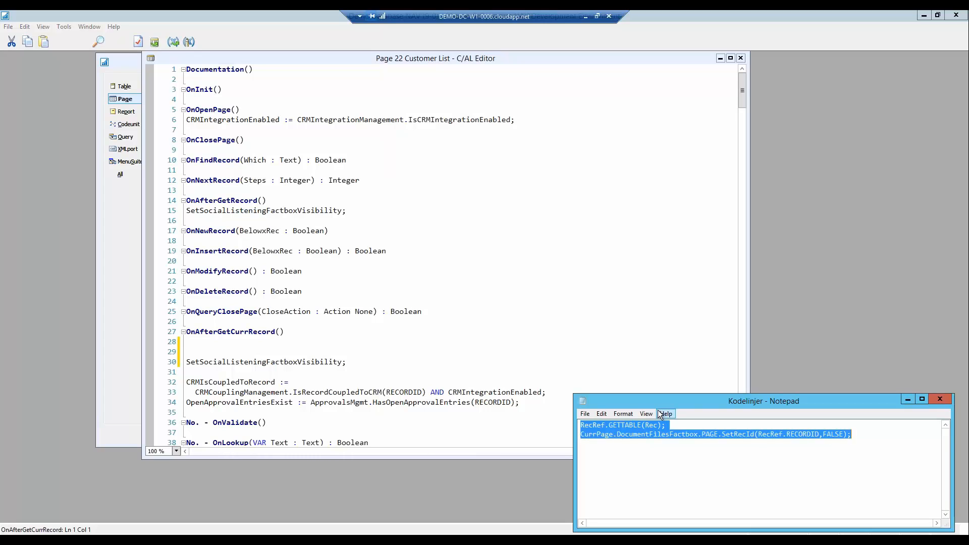
left_click(243, 343)
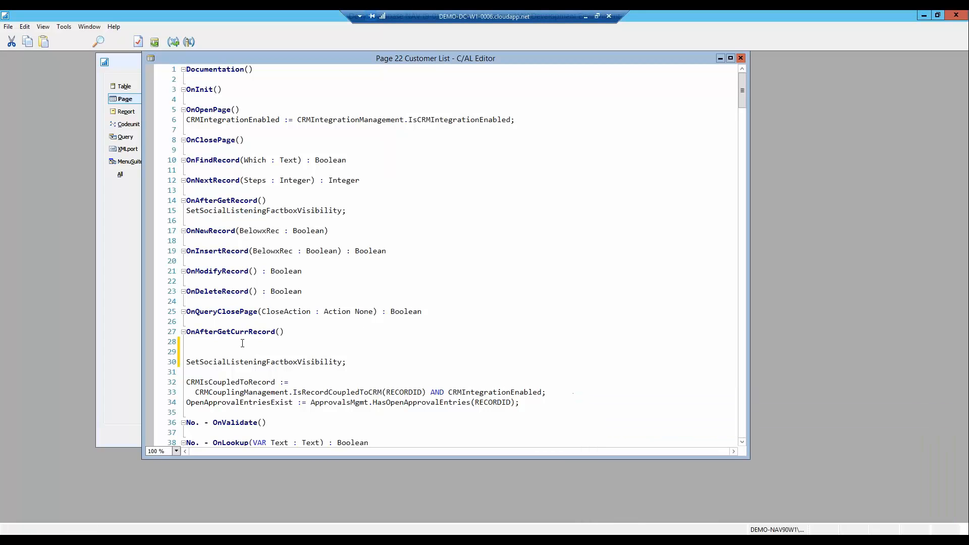
key("ctrl+v")
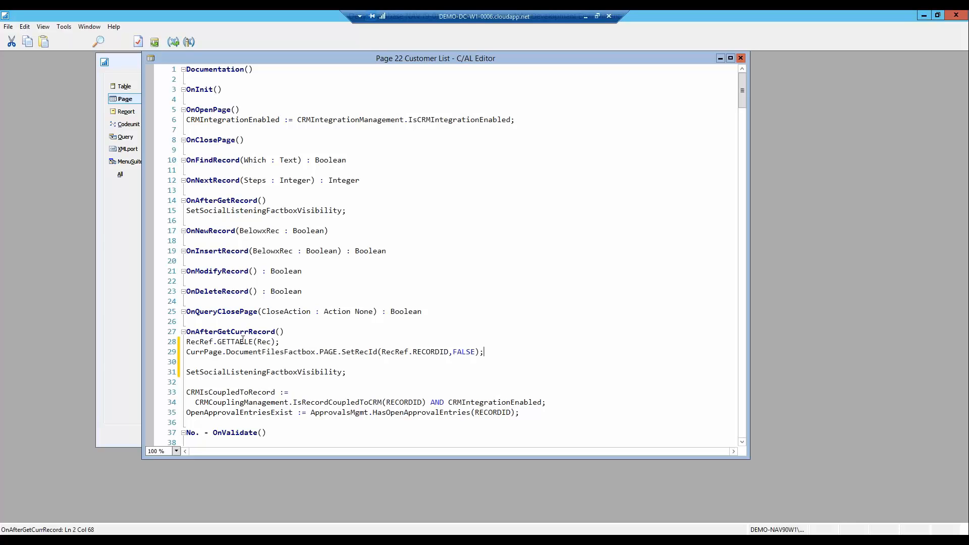
Add a local variable RecRef with data type RecordRef to the OnAfterGetCurrRecord trigger and close the C/AL Locals
left_click(42, 27)
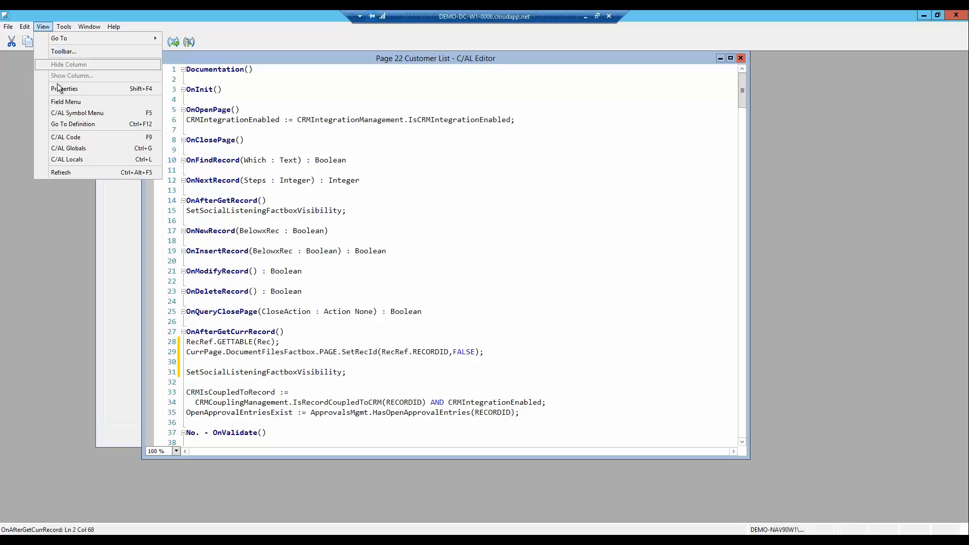
left_click(80, 159)
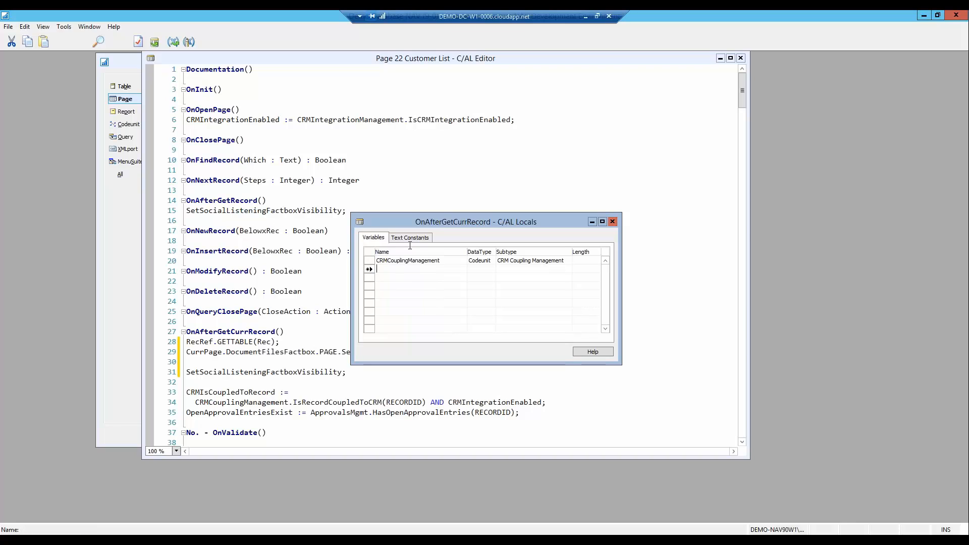
type("RecRef")
key("Tab")
key("F6")
key("r")
key("r")
key("r")
key("Return")
key("Tab")
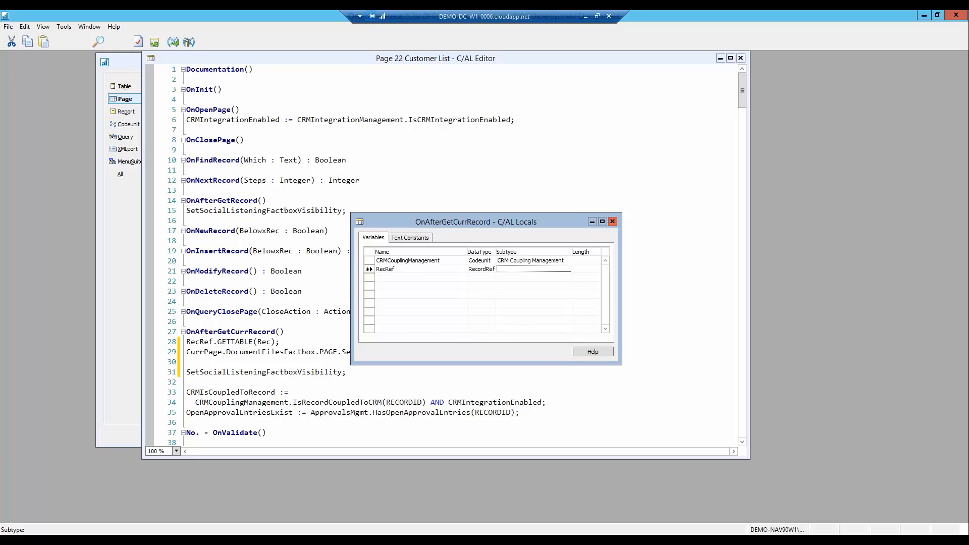
key("Up")
left_click(611, 223)
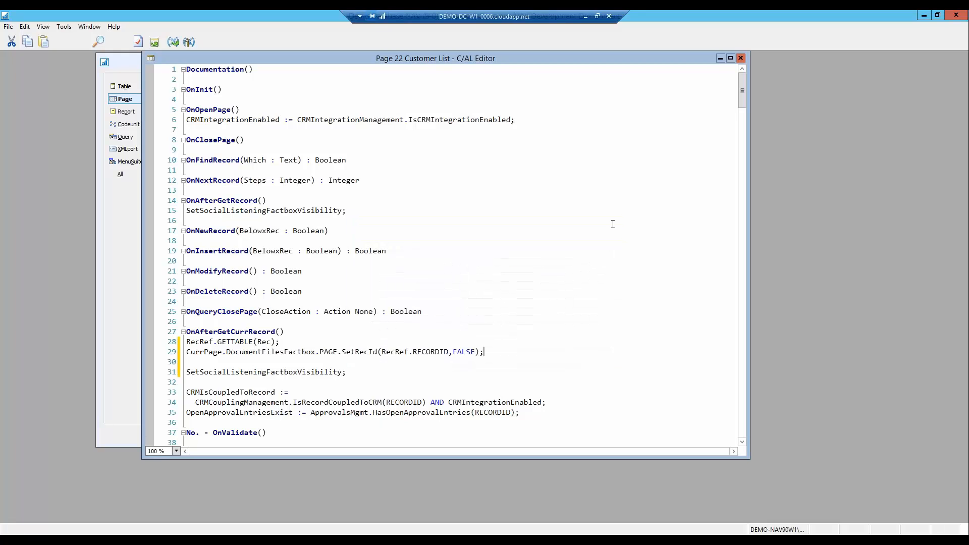
Close the code editor and Page Designer, saving and compiling the changes to page 22 Customer List
left_click(741, 57)
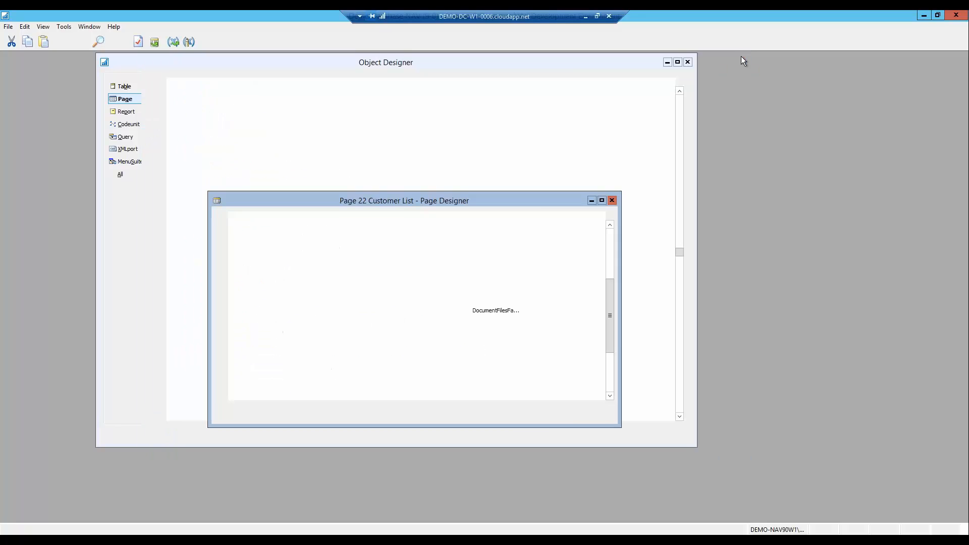
left_click(611, 200)
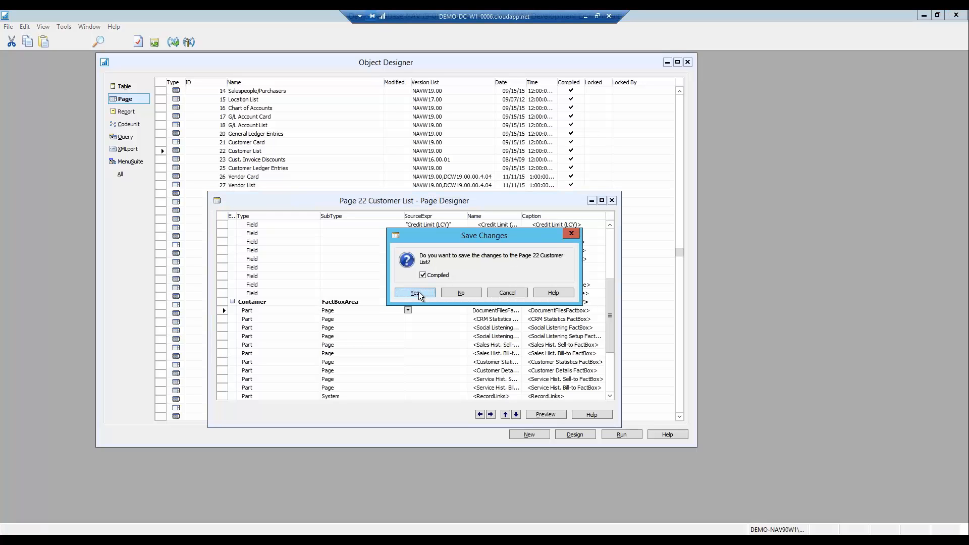
left_click(419, 292)
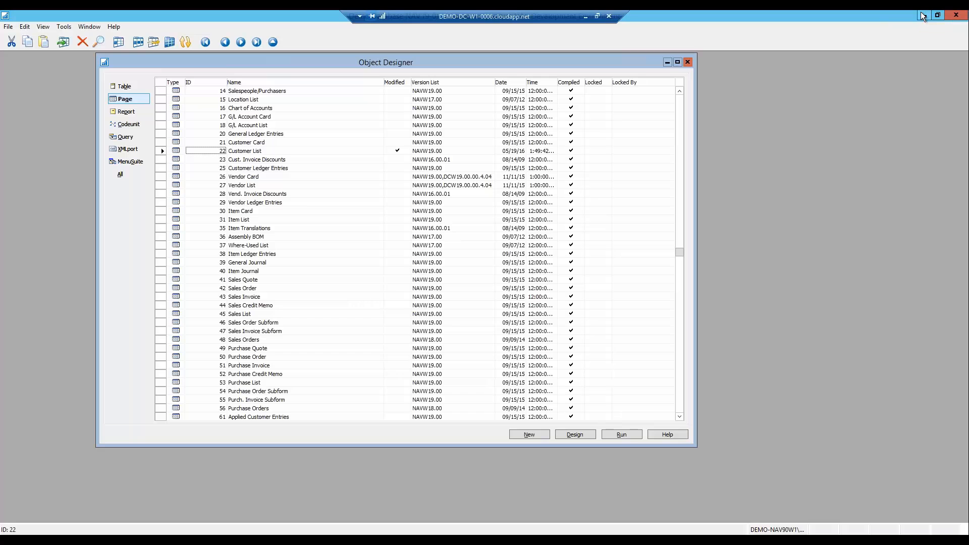
Switch to the NAV client's Customers list and attach the desktop PDF Customer 2 - Cannon Group to The Cannon Group PLC through the Documents FactBox
left_click(922, 15)
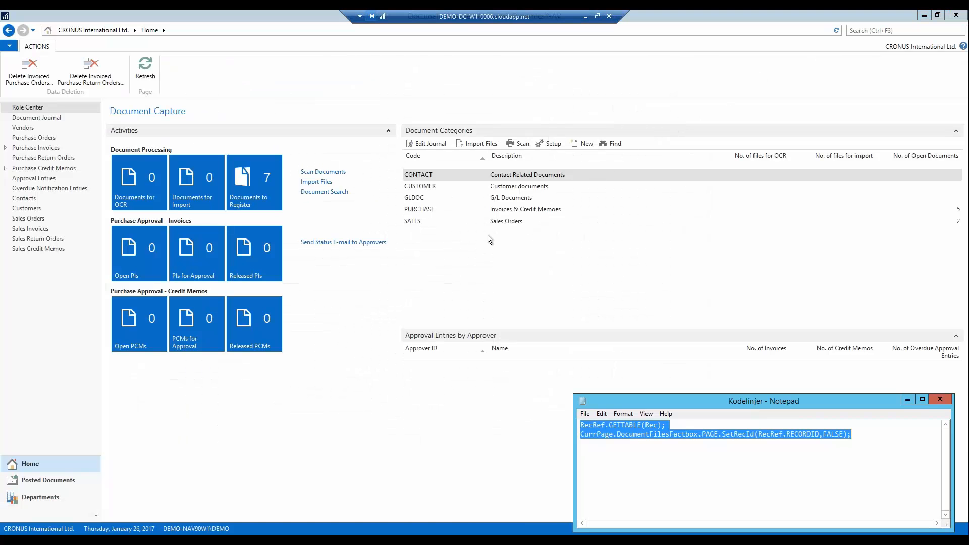
left_click(37, 214)
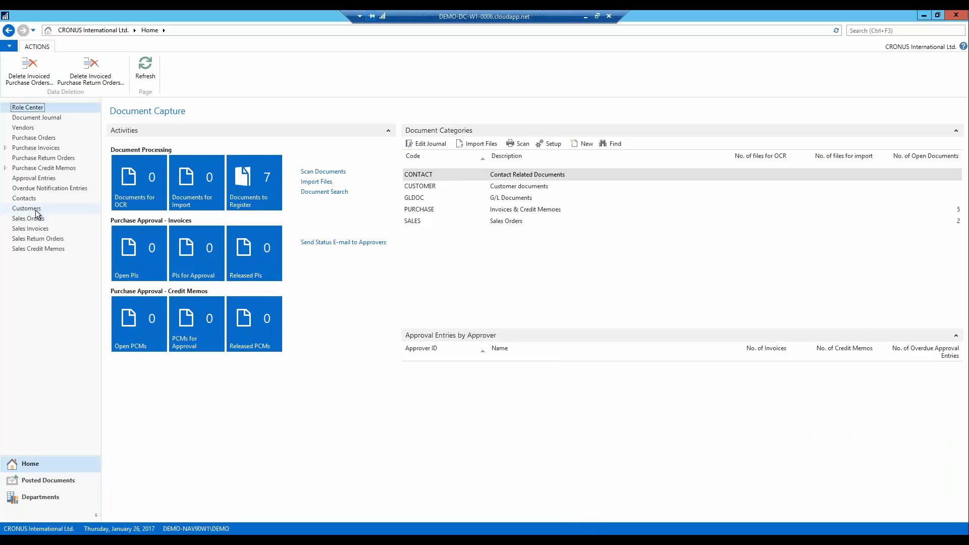
left_click(36, 210)
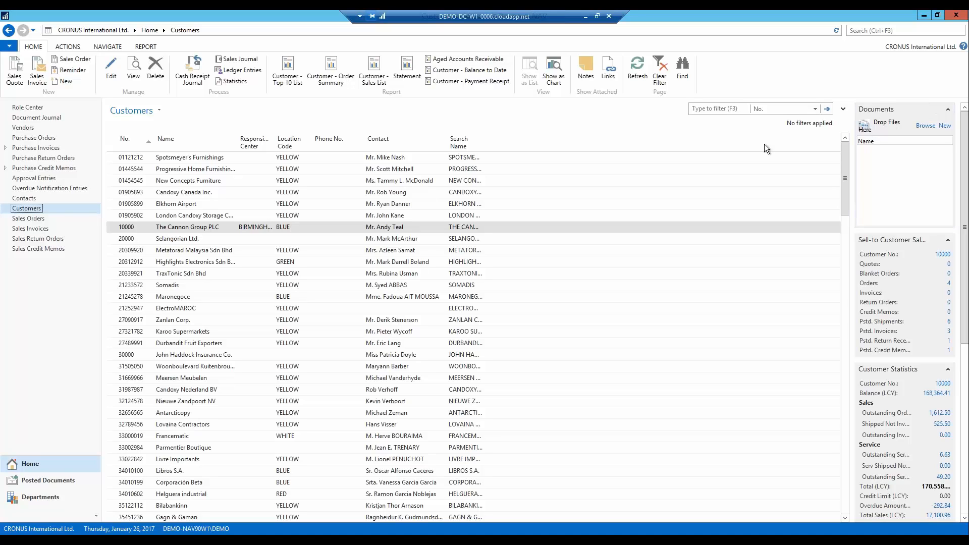
double_click(702, 14)
left_click_drag(20, 238, 879, 130)
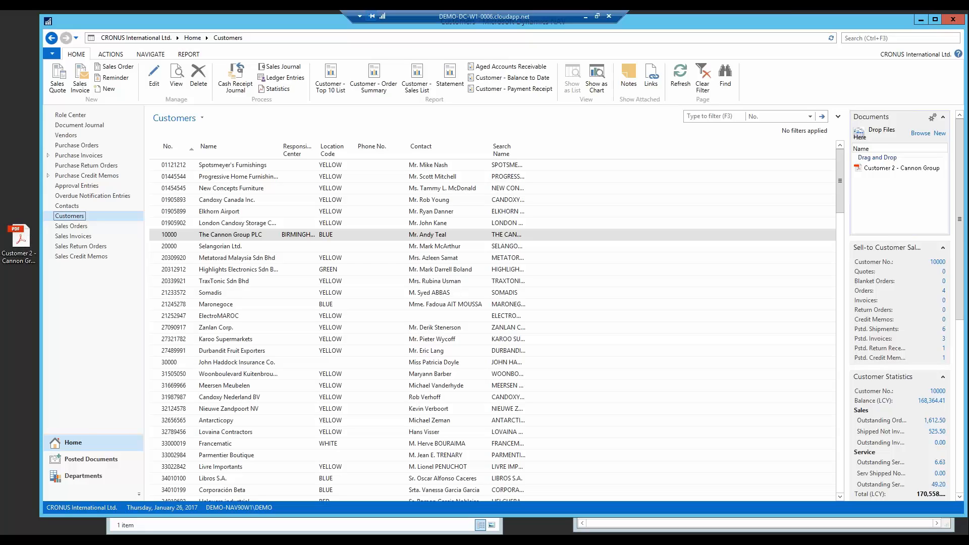
left_click(936, 18)
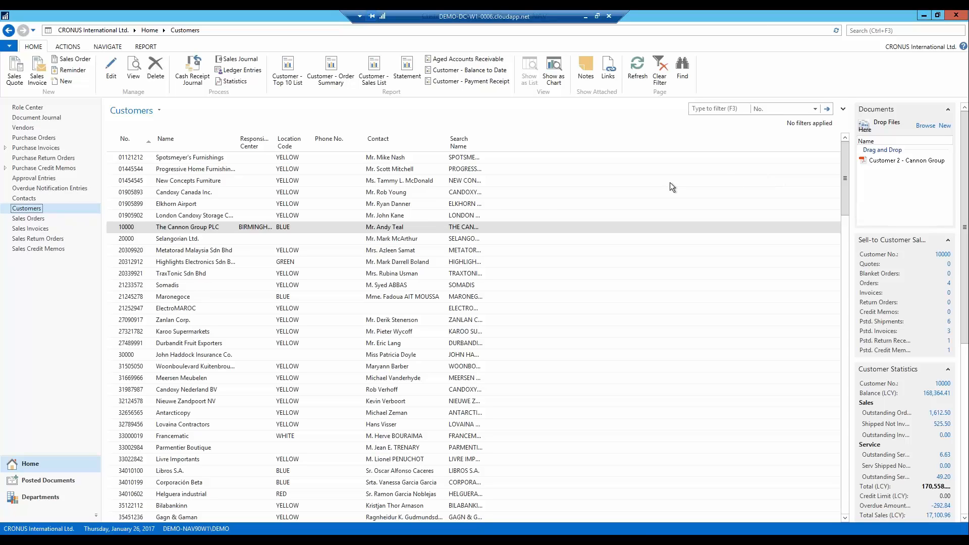
Return to the Role Center, select the CUSTOMER category, and send the prepared webinar e-mail from Outlook
left_click(36, 110)
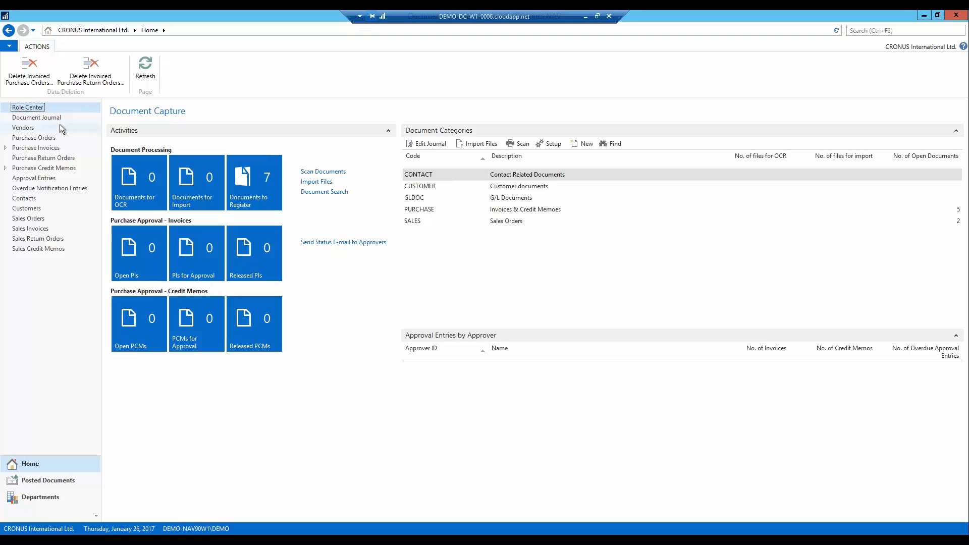
left_click(432, 187)
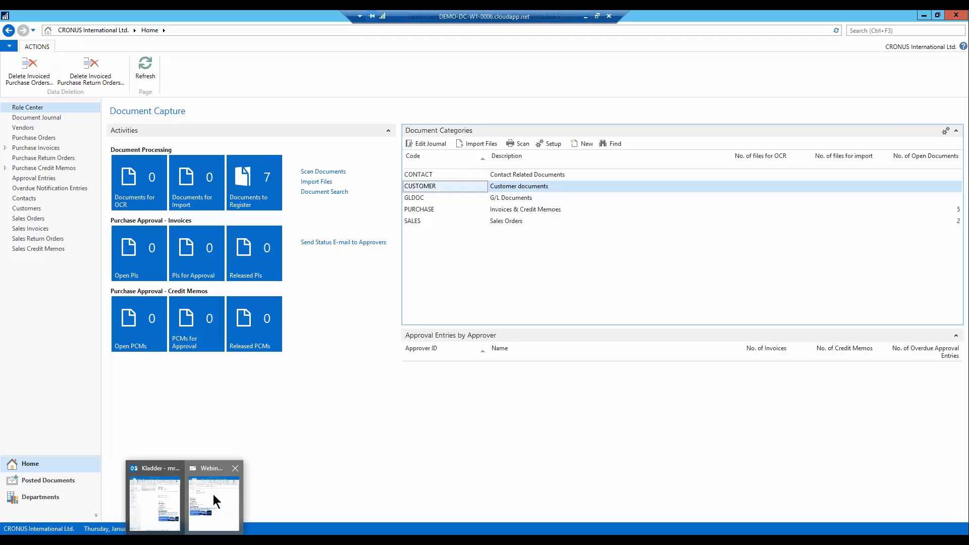
left_click(213, 495)
left_click(17, 126)
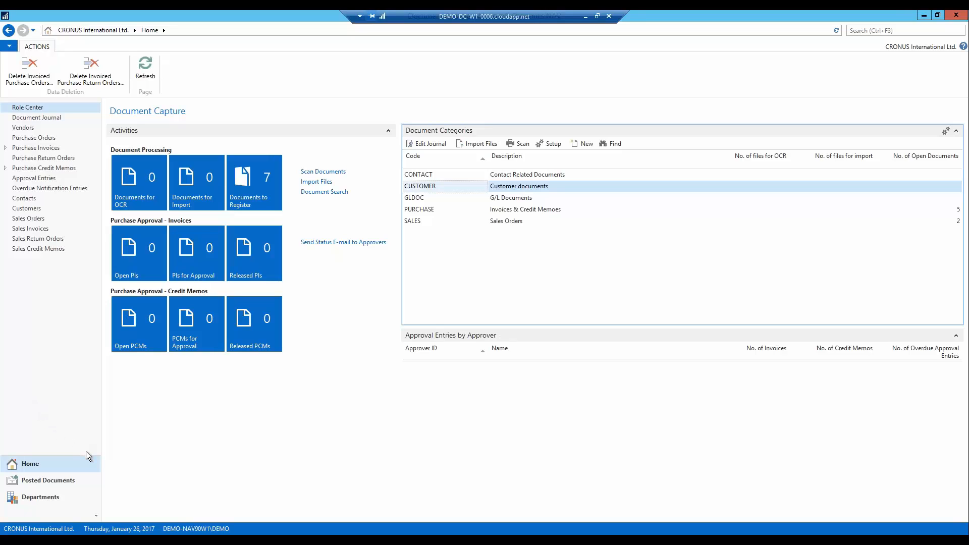
Open the CUSTOMER category card from the Document Categories list, examine its general and e-mail settings, and close it
left_click(56, 498)
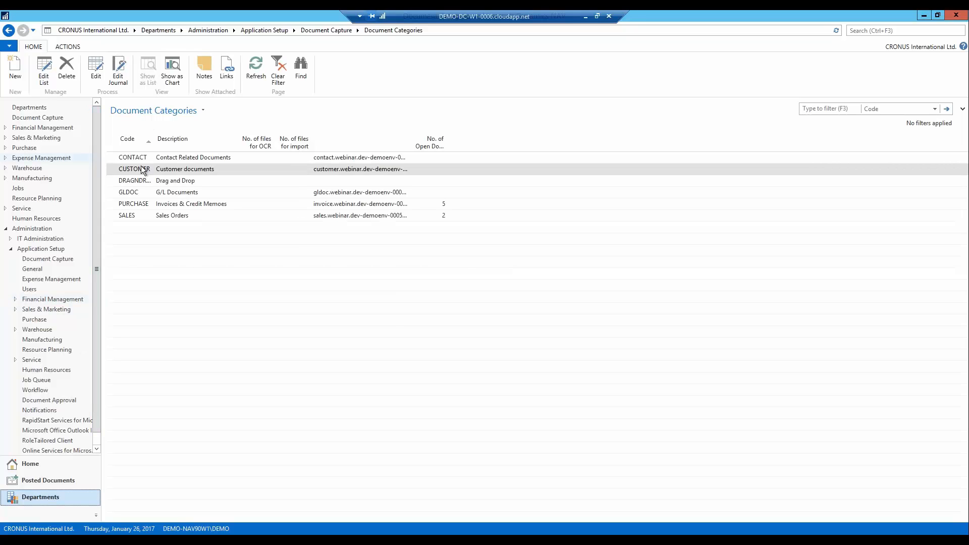
left_click(93, 71)
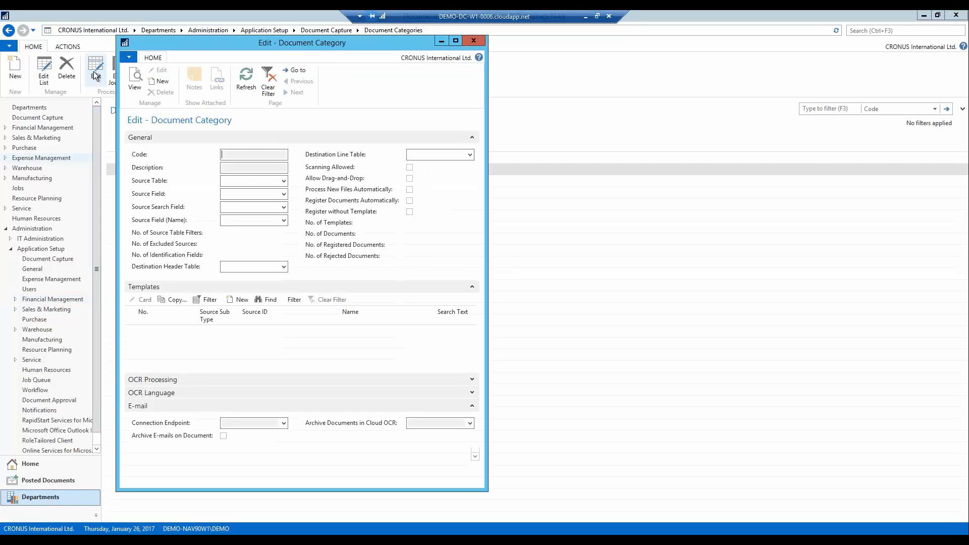
left_click(472, 286)
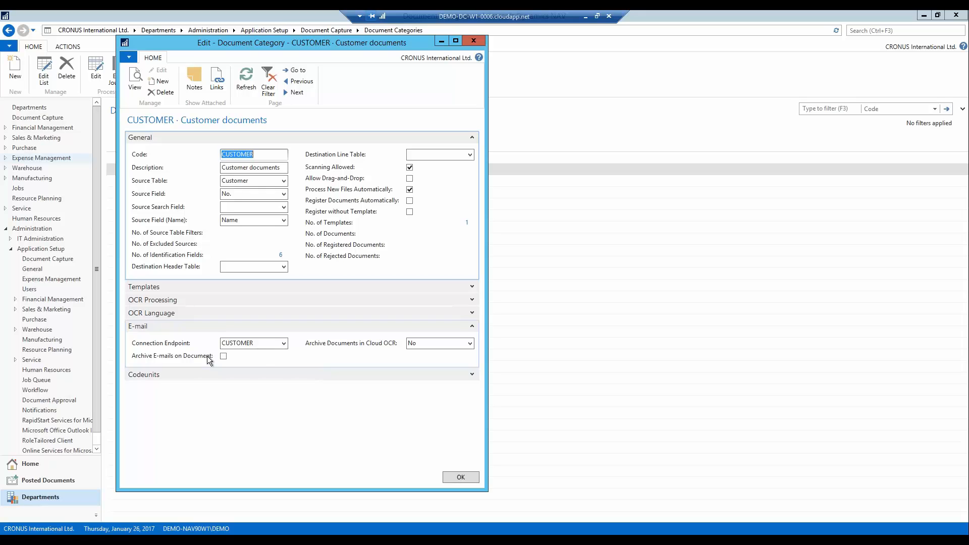
left_click(457, 476)
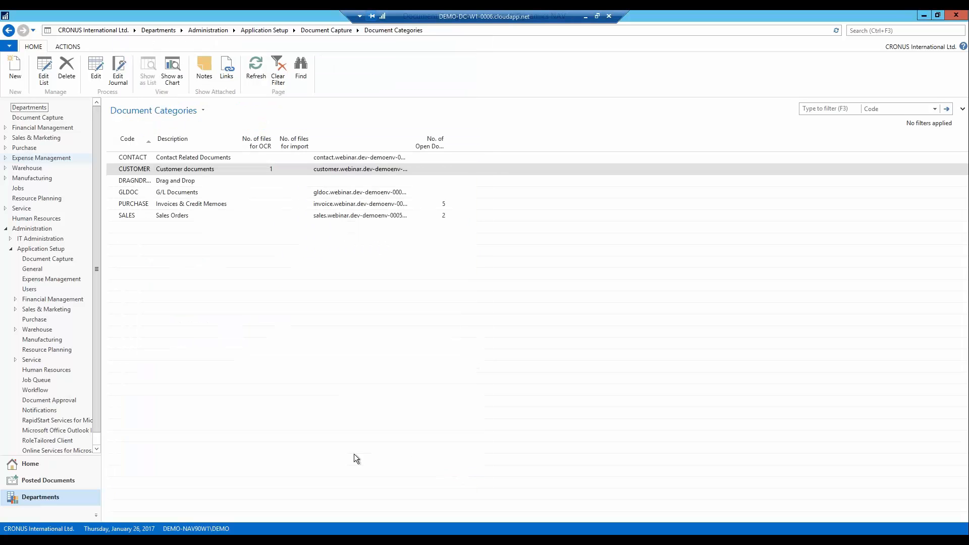
Return to the Role Center and import the waiting files for the CUSTOMER document category
left_click(45, 462)
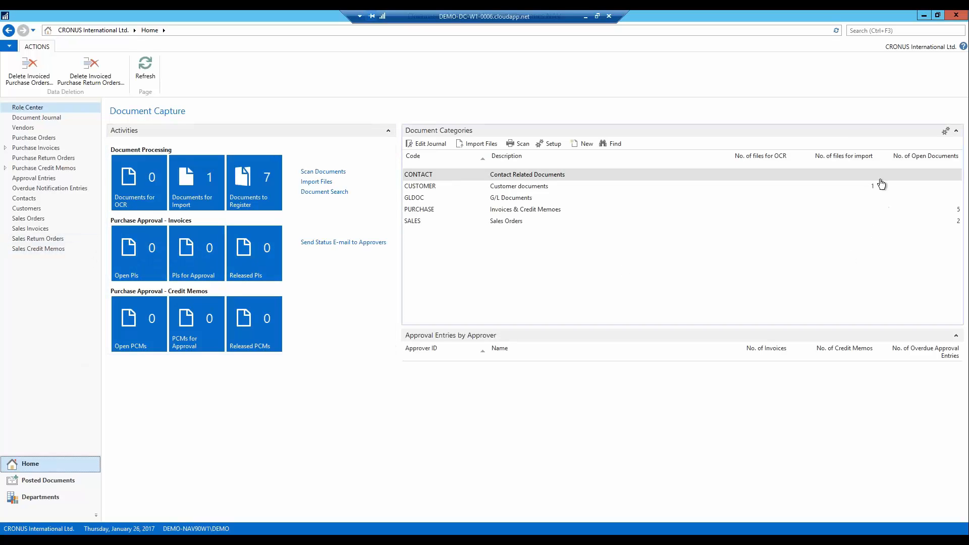
left_click(528, 186)
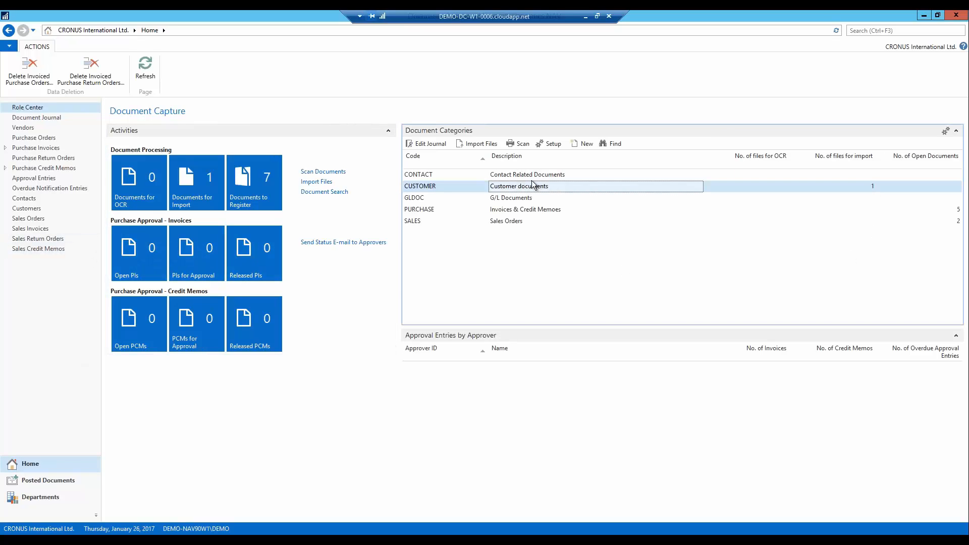
left_click(480, 141)
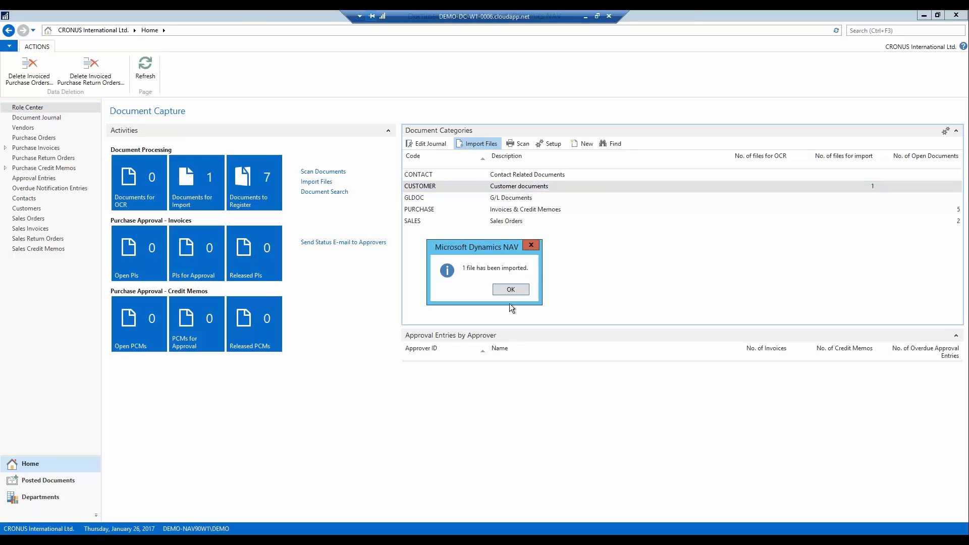
left_click(510, 288)
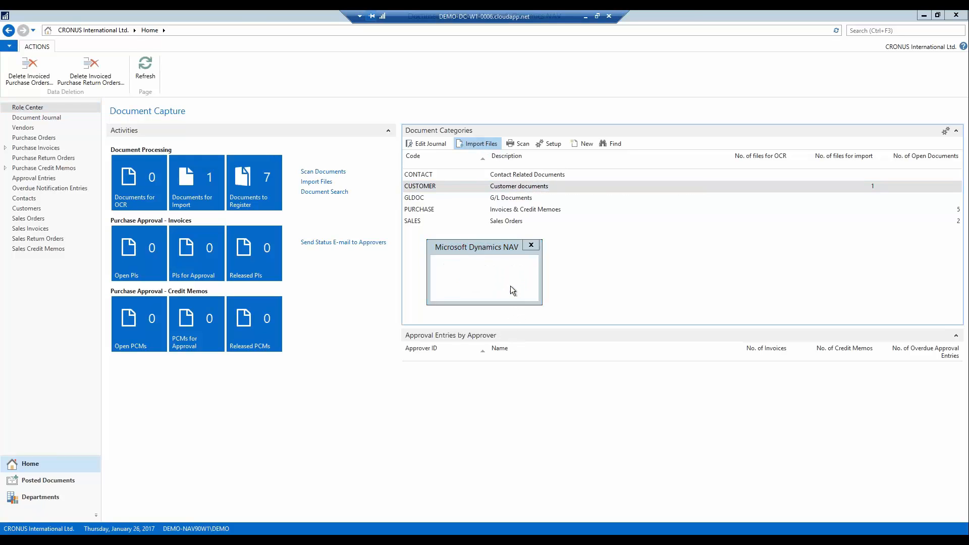
Open the CUSTOMER document journal and recognize the fields of The Cannon Group PLC's document, creating a new template for that customer
left_click(437, 143)
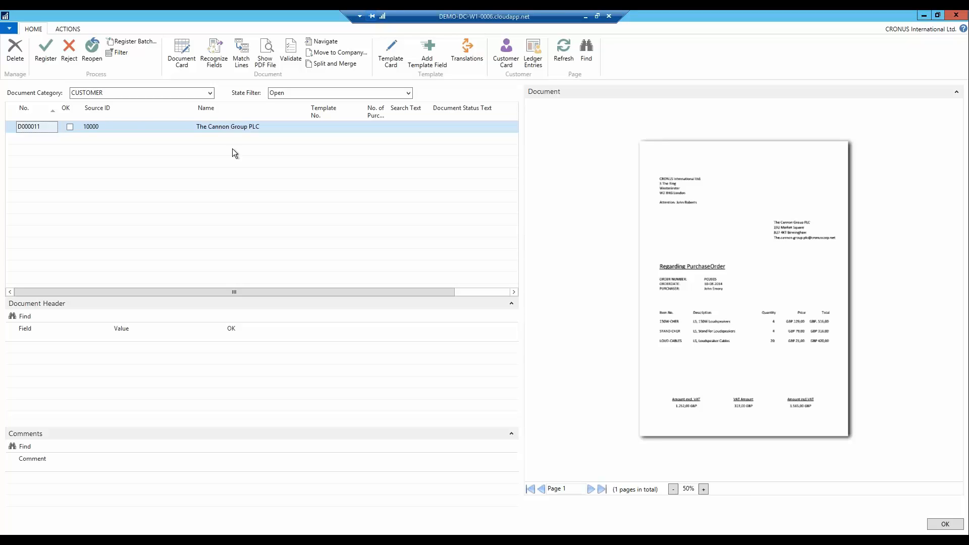
left_click(131, 127)
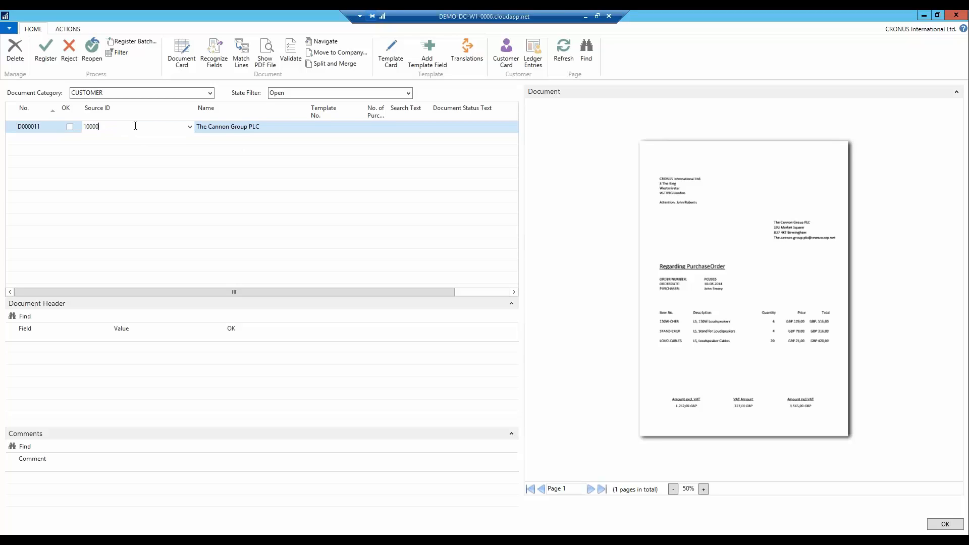
left_click(214, 52)
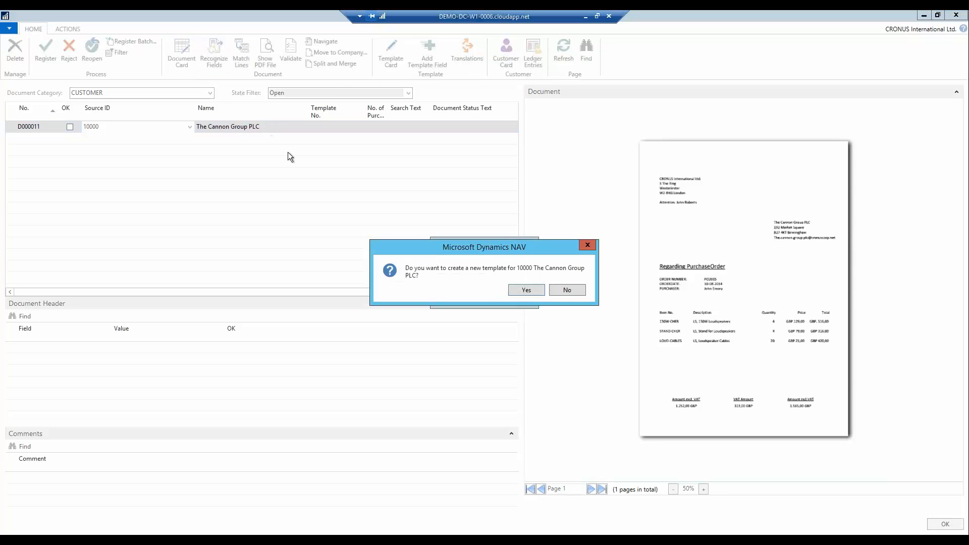
left_click(531, 292)
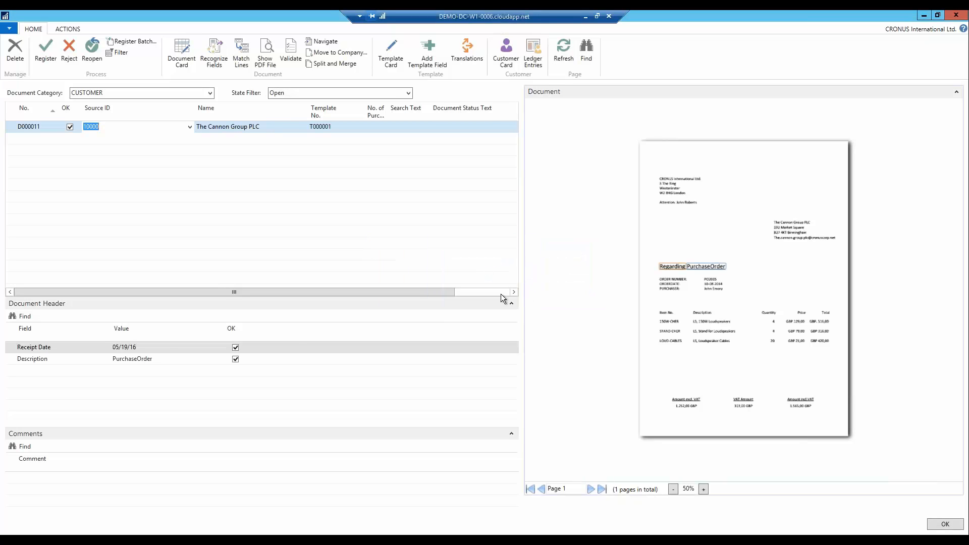
left_click(165, 347)
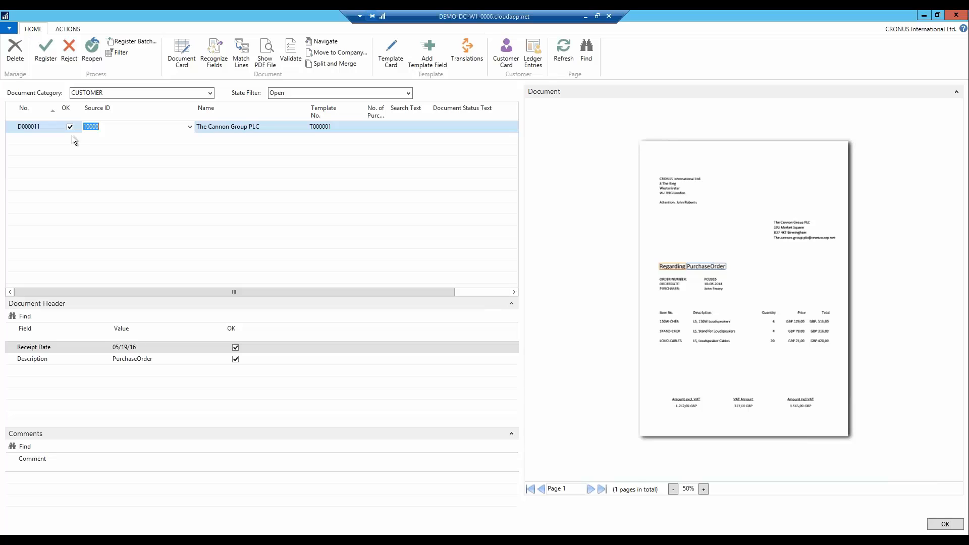
Register The Cannon Group PLC's document in the CUSTOMER journal and open the Customers list to check its Documents FactBox
left_click(46, 56)
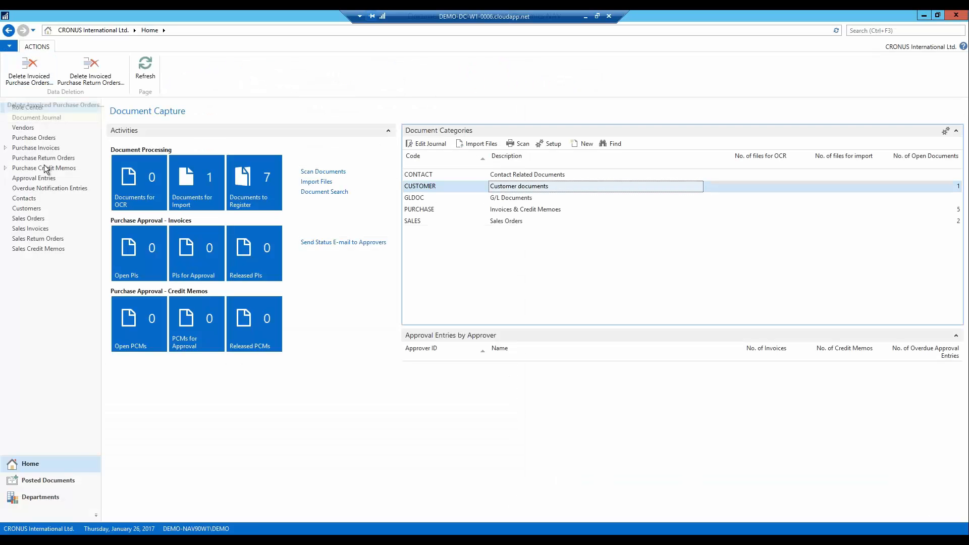
left_click(26, 209)
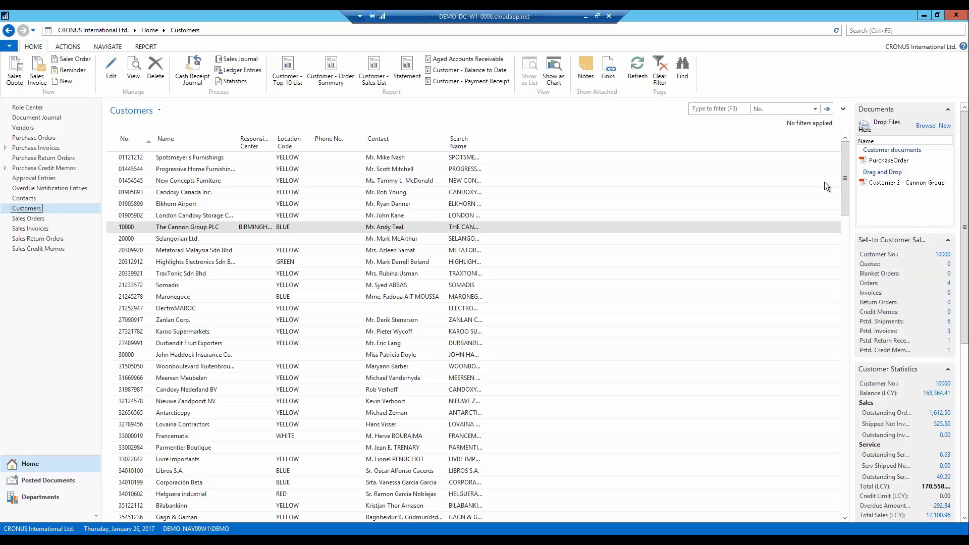
Open the CUSTOMER category card from the Document Categories list, examine its templates with the master template selected, and close it
left_click(48, 498)
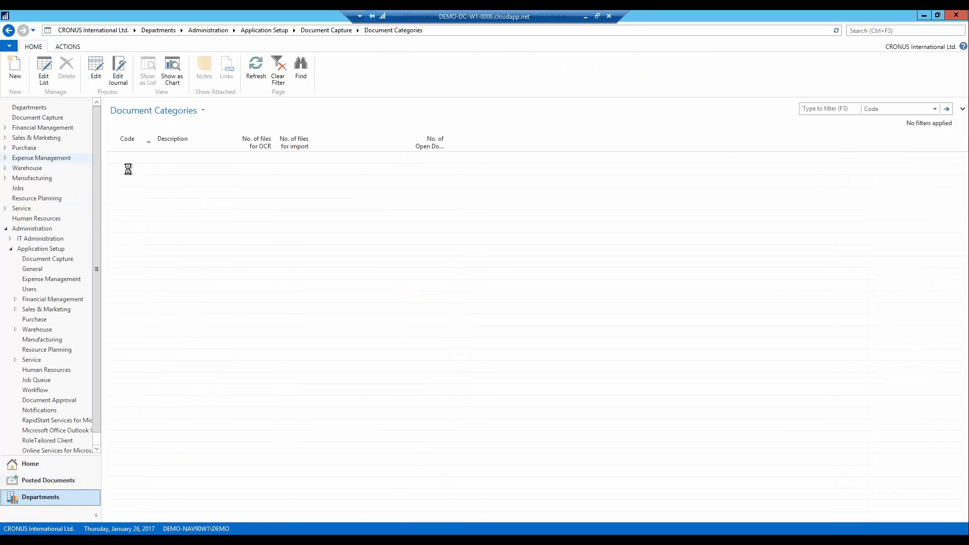
left_click(96, 65)
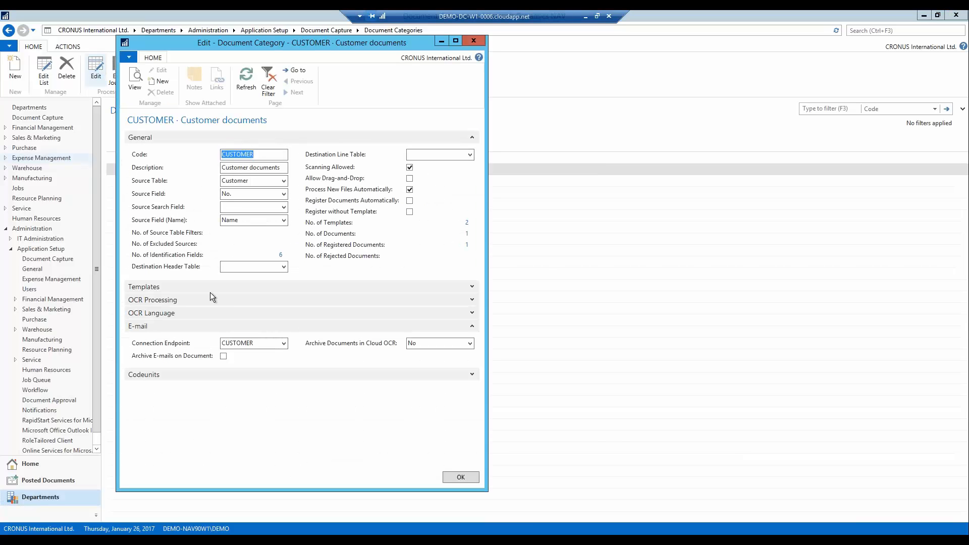
left_click(472, 286)
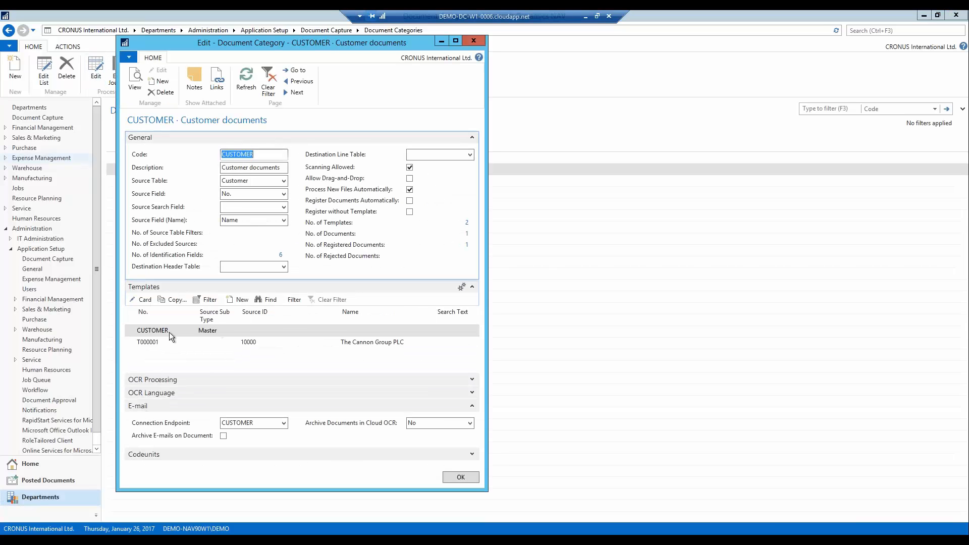
left_click(170, 332)
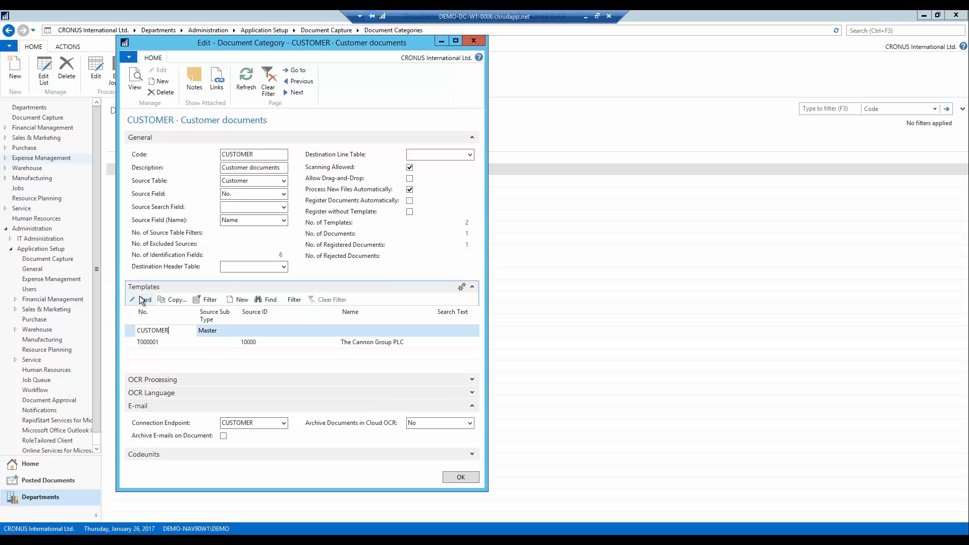
left_click(473, 41)
Open Document Capture Setup, compare its file and archive paths with the WEBINAR archive folder in File Explorer, and close the setup
left_click(326, 30)
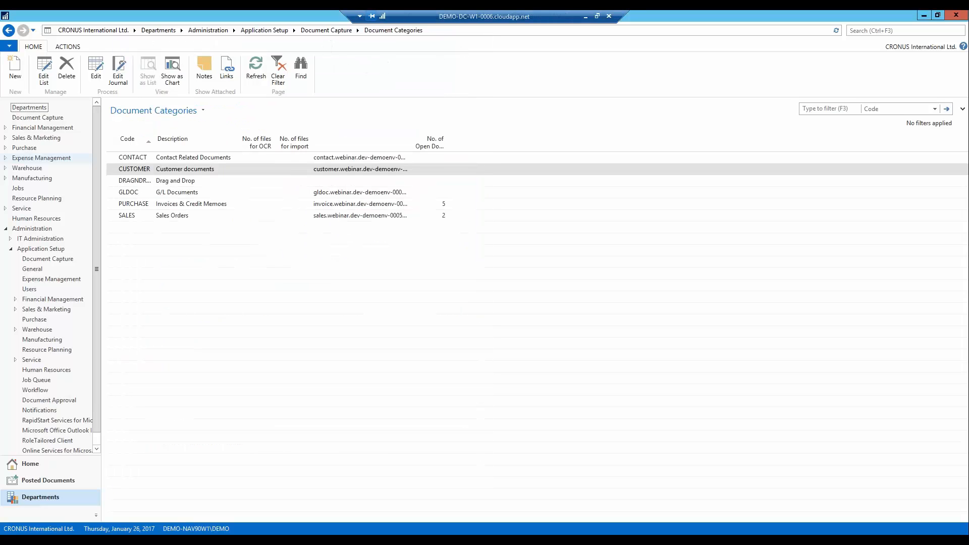
left_click(172, 228)
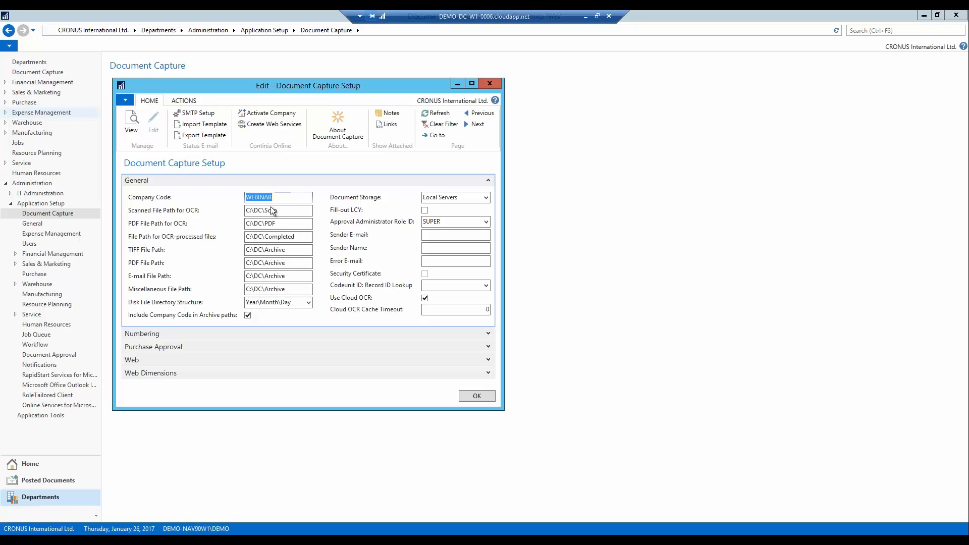
left_click(69, 540)
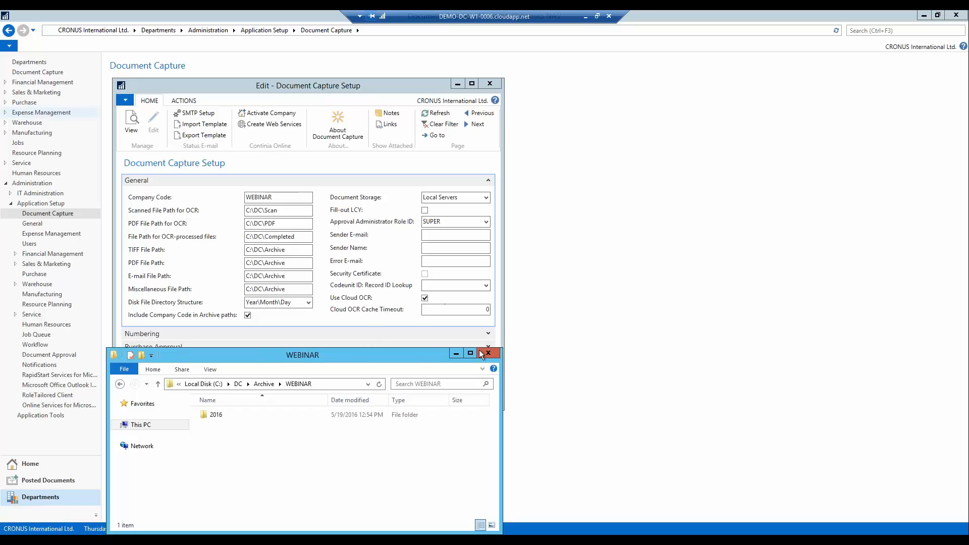
left_click(455, 354)
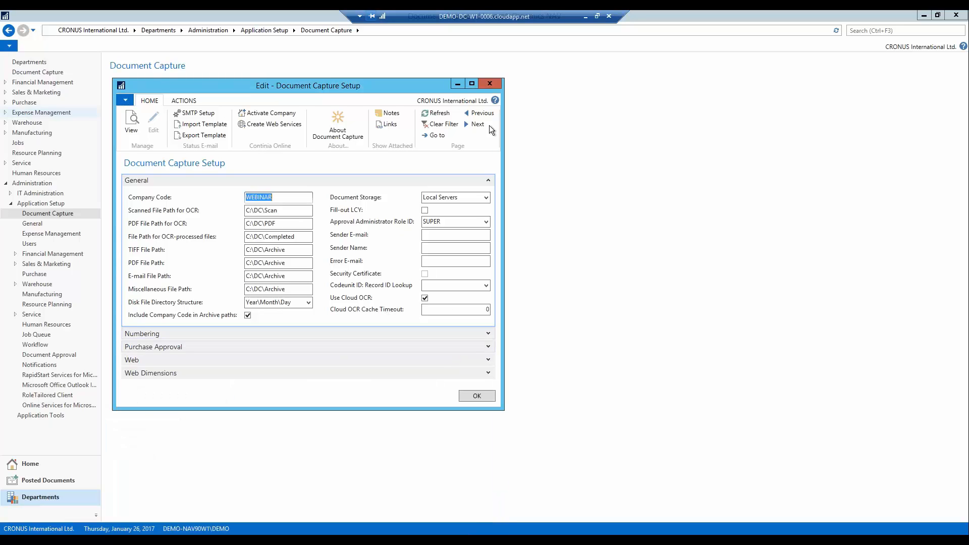
left_click(490, 84)
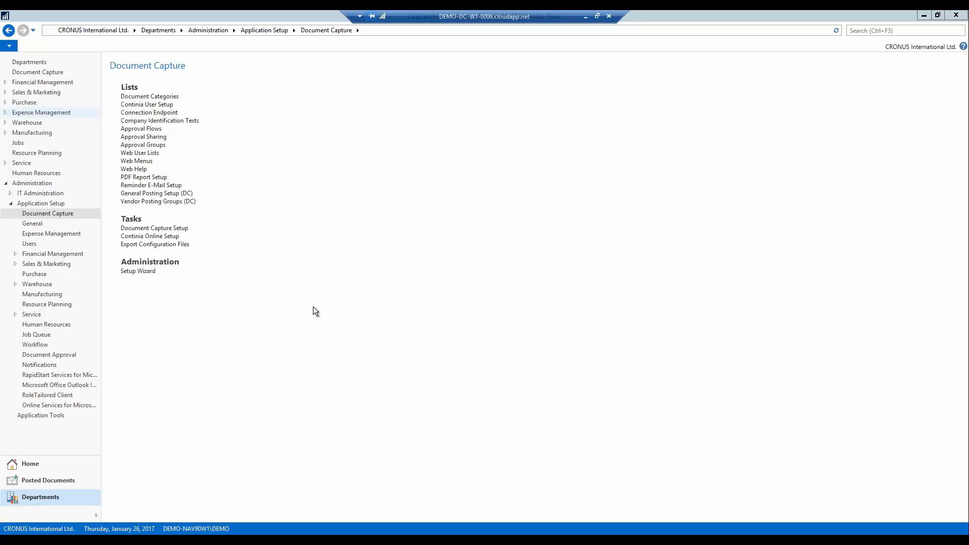
Browse the C:\DC folder in File Explorer down to PDF\PURCHASE, and restore the full-screen remote desktop session to a window
left_click(52, 536)
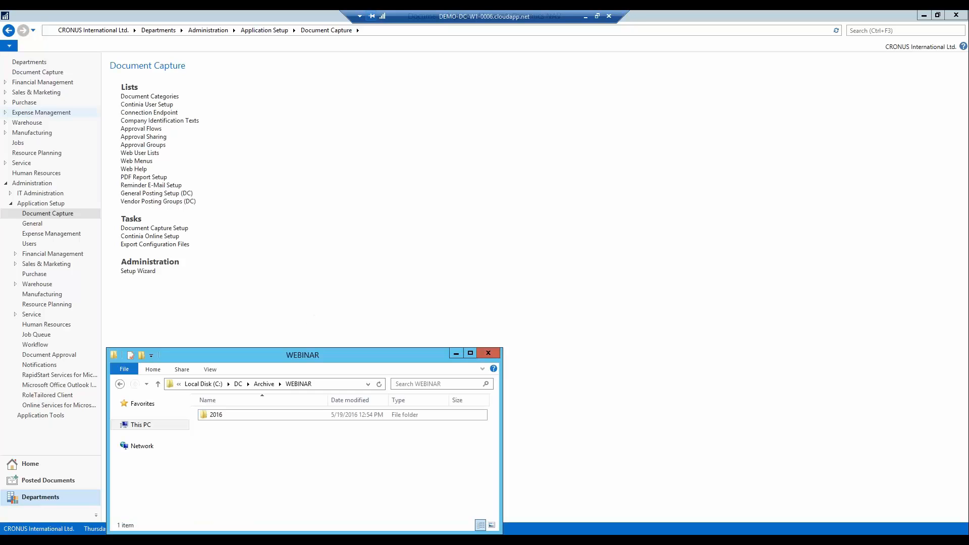
left_click(265, 384)
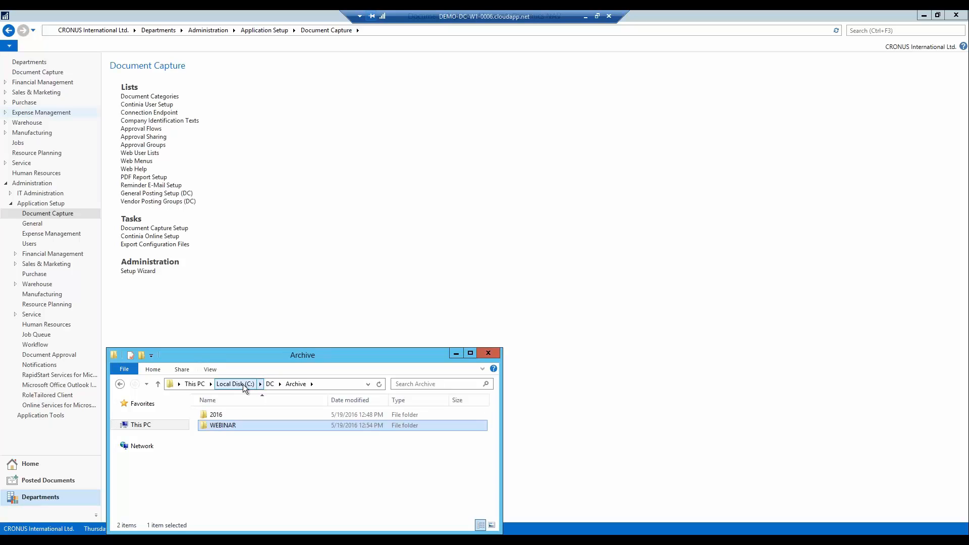
left_click(243, 384)
double_click(236, 416)
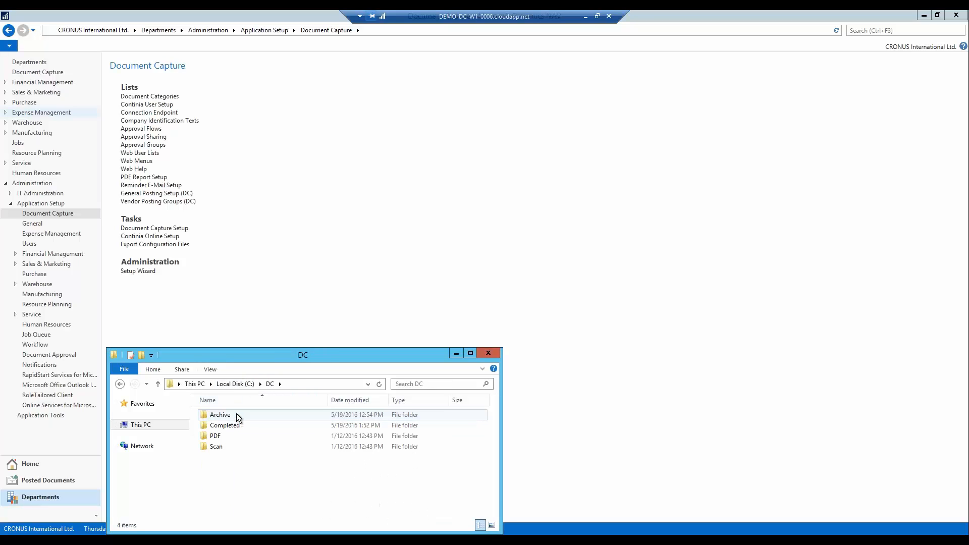
double_click(221, 437)
double_click(222, 436)
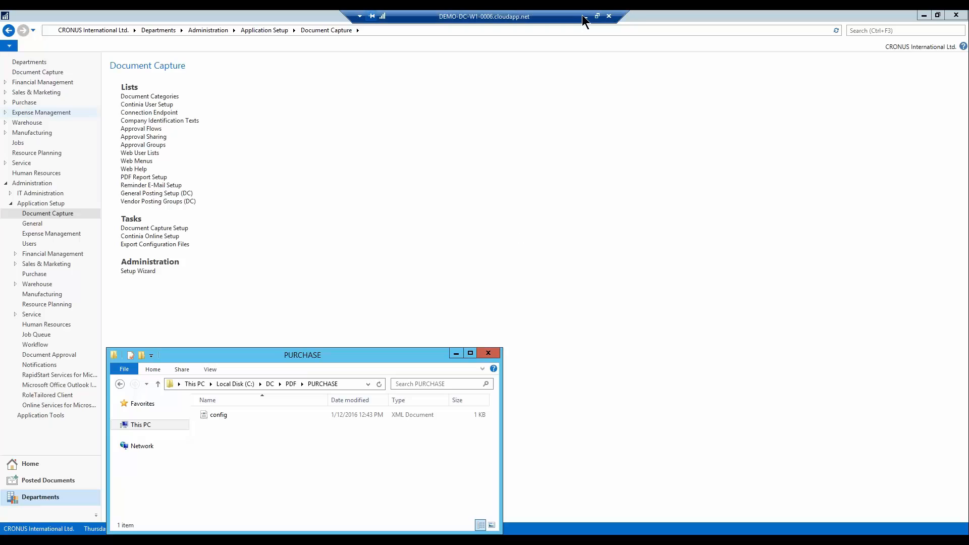
left_click(598, 16)
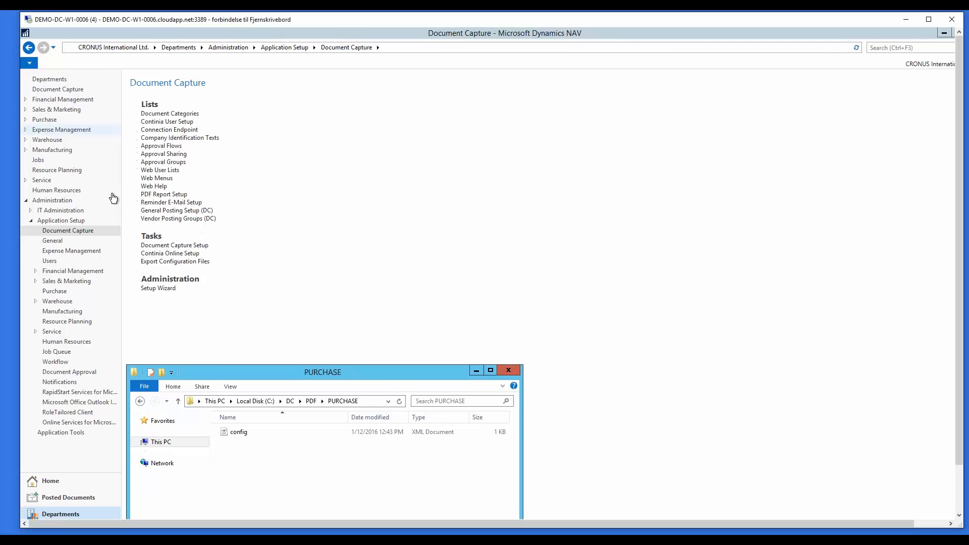